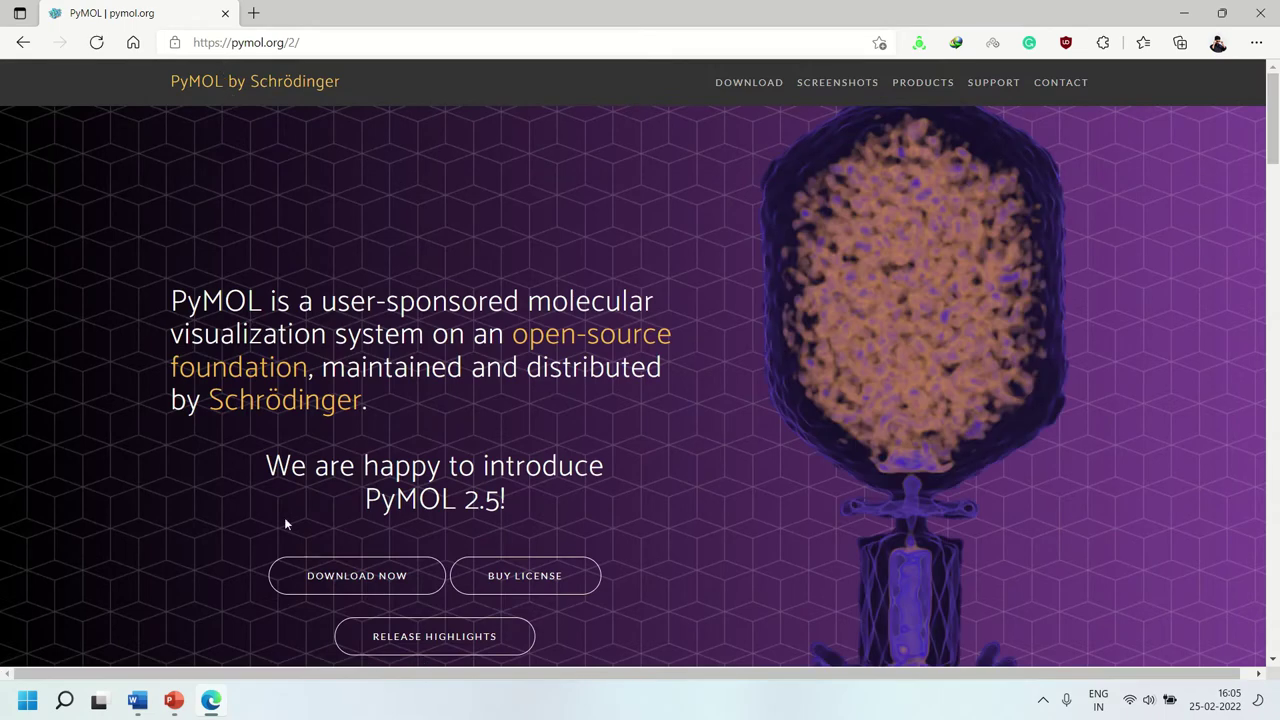
Step: Open the Download PyMOL 2.5 section on pymol.org and list the installed PyMOL (Anaconda3) shortcuts
left_click(352, 576)
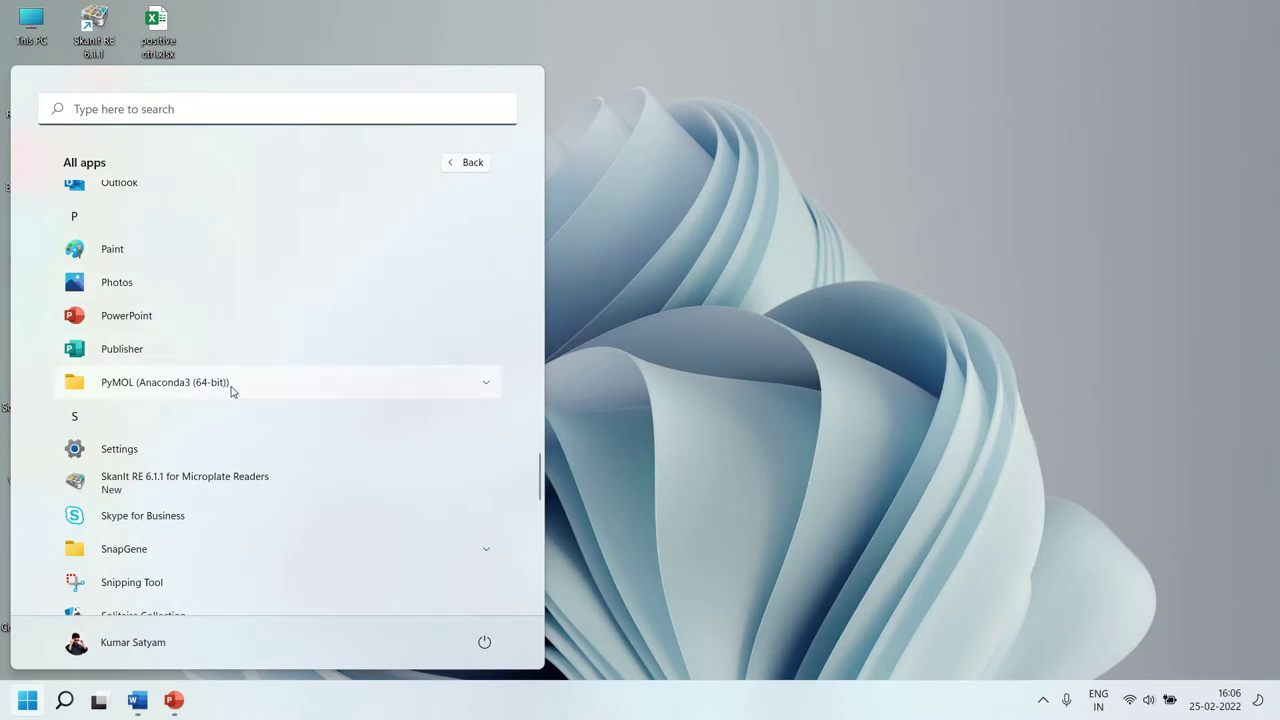
left_click(231, 386)
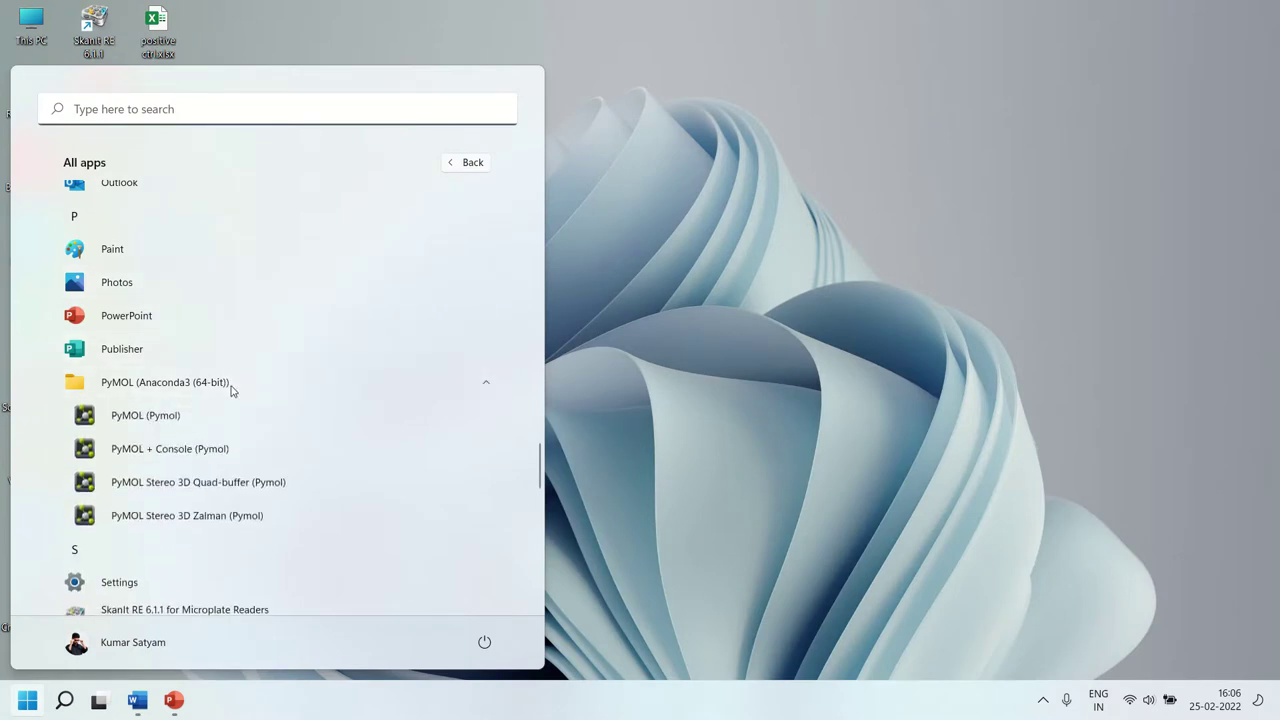
Step: Launch PyMOL 2.5.2 from the Start menu and maximize its window to full screen
left_click(210, 518)
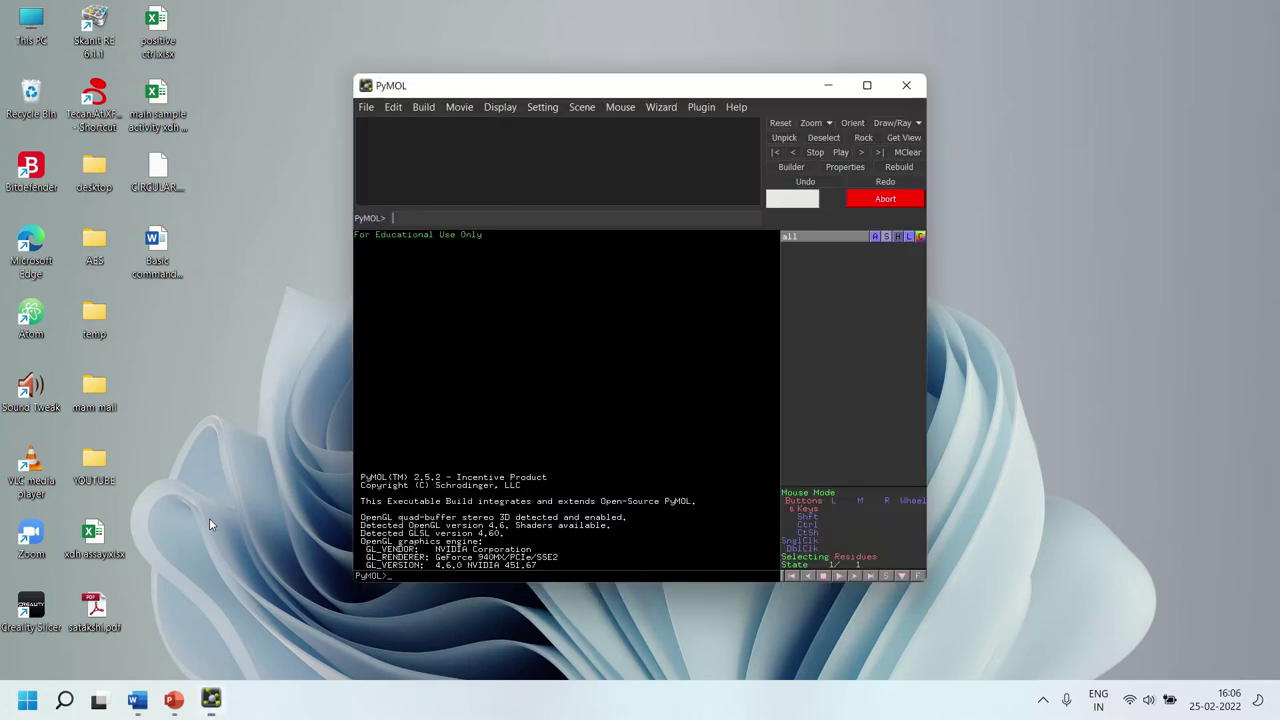
left_click(867, 85)
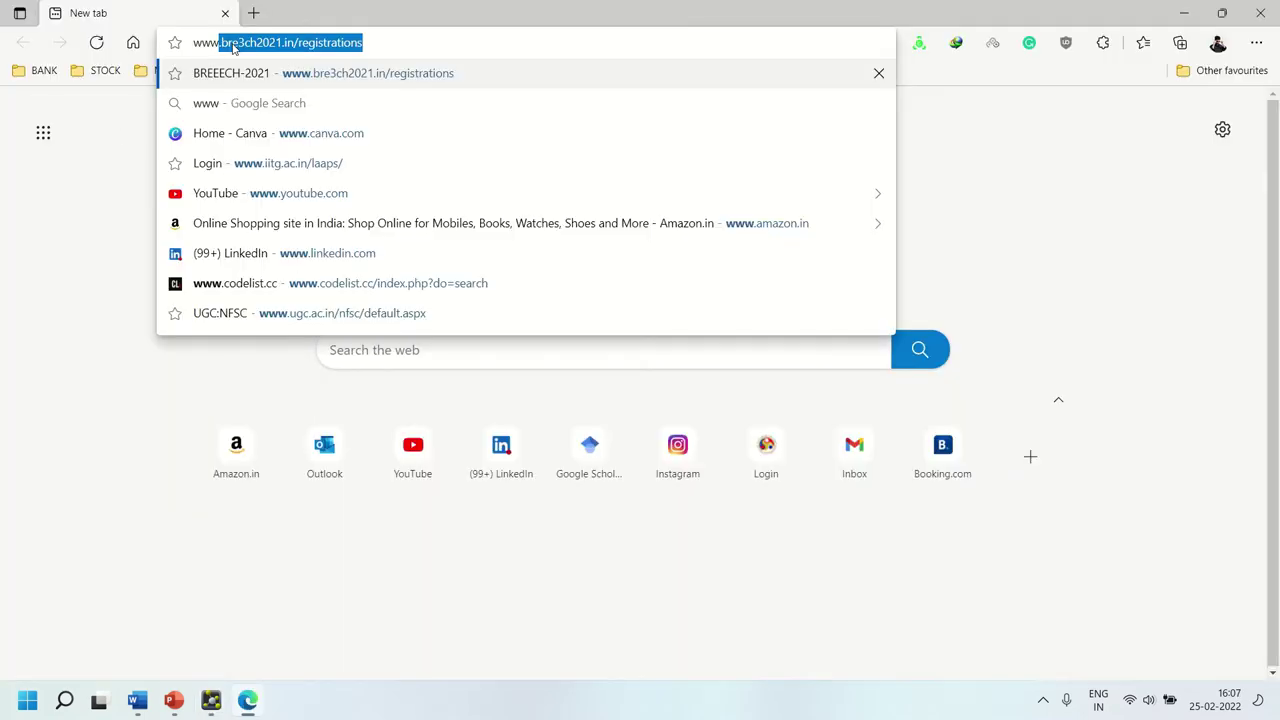
key("BackSpace")
key("BackSpace")
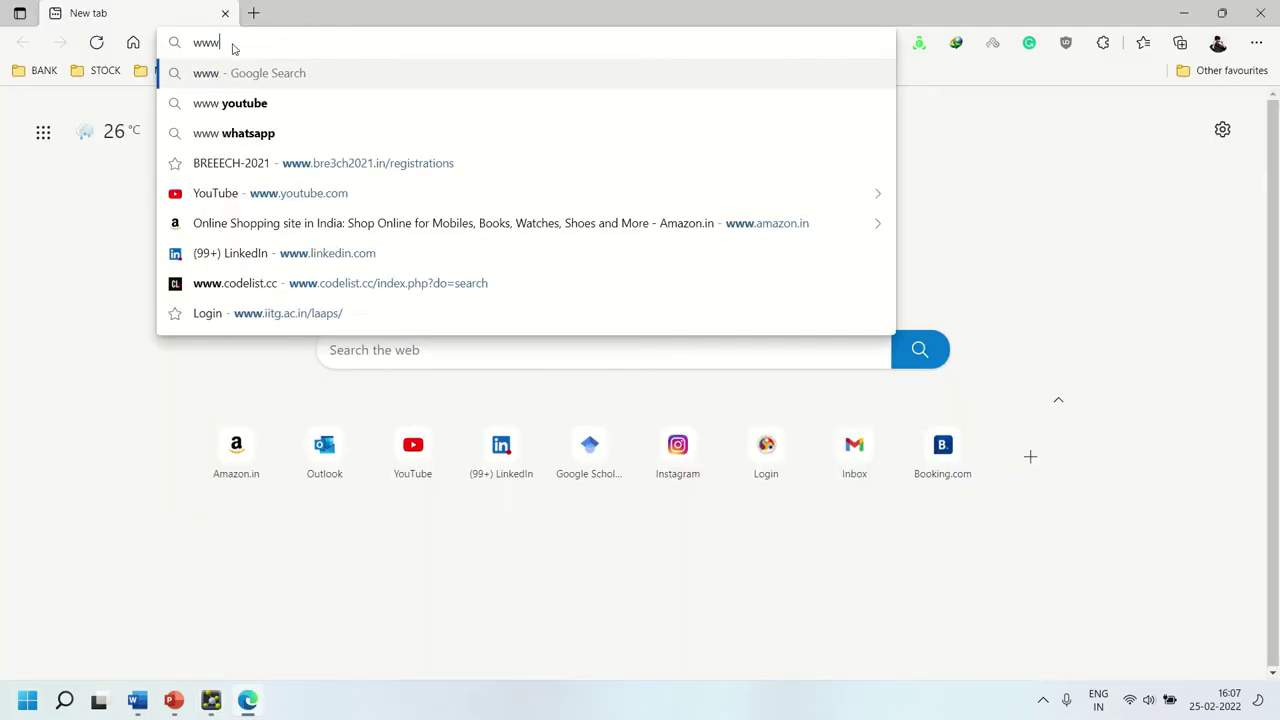
type(".rc")
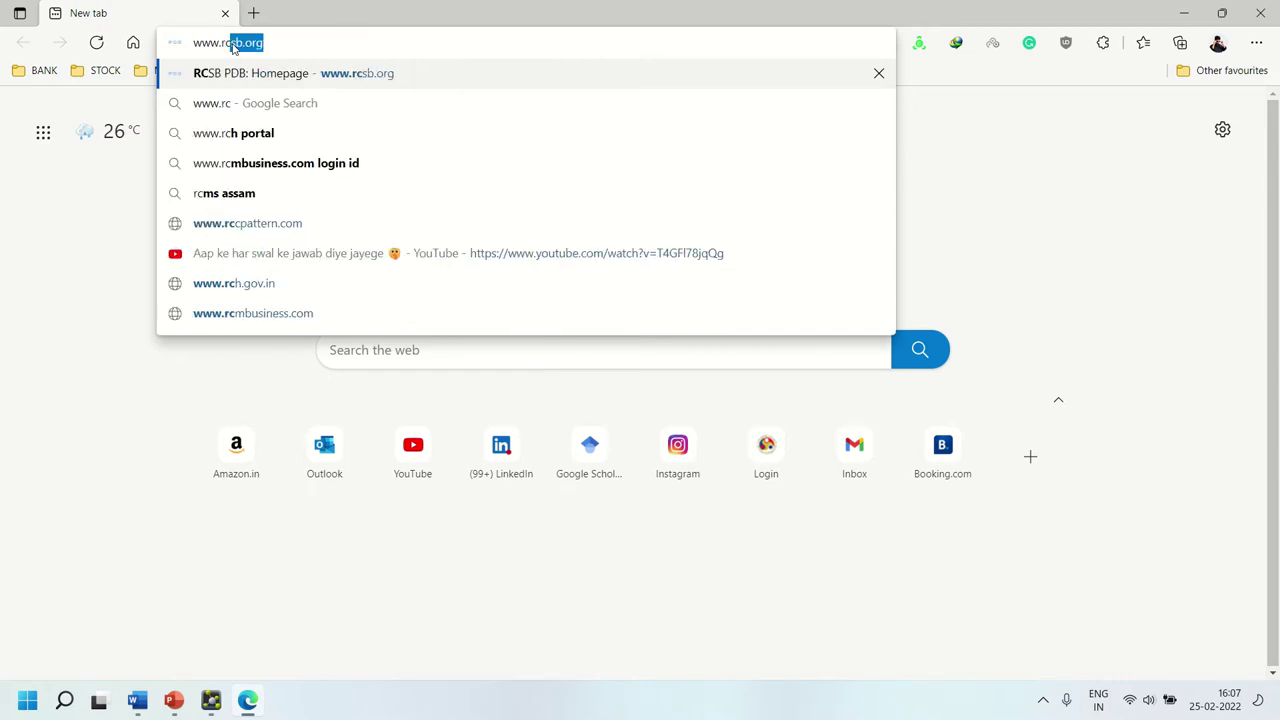
left_click(283, 80)
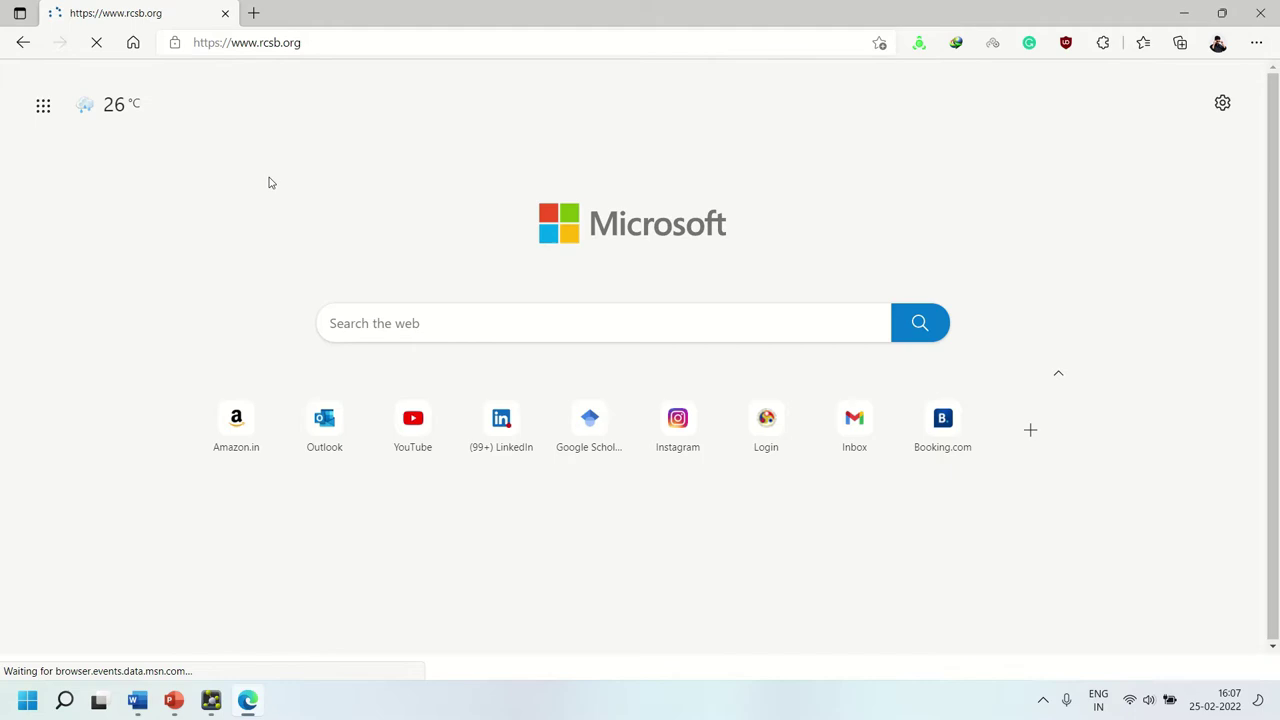
type("xant")
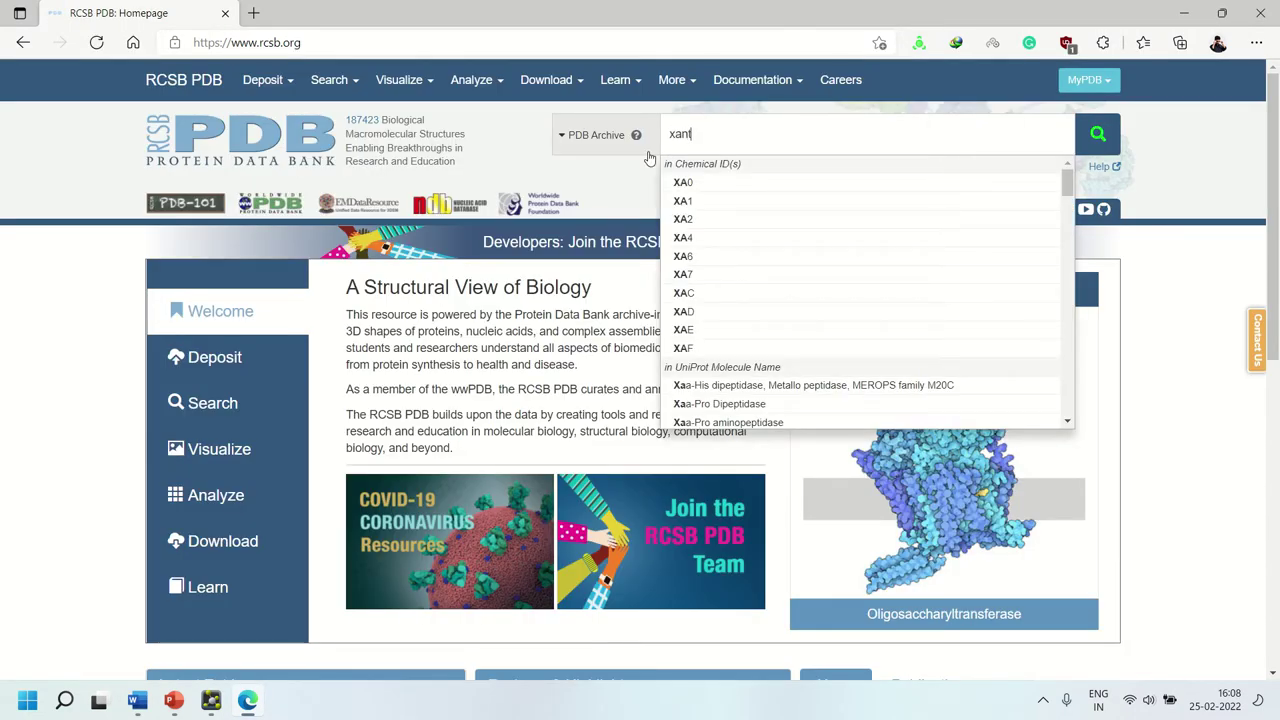
type("hine")
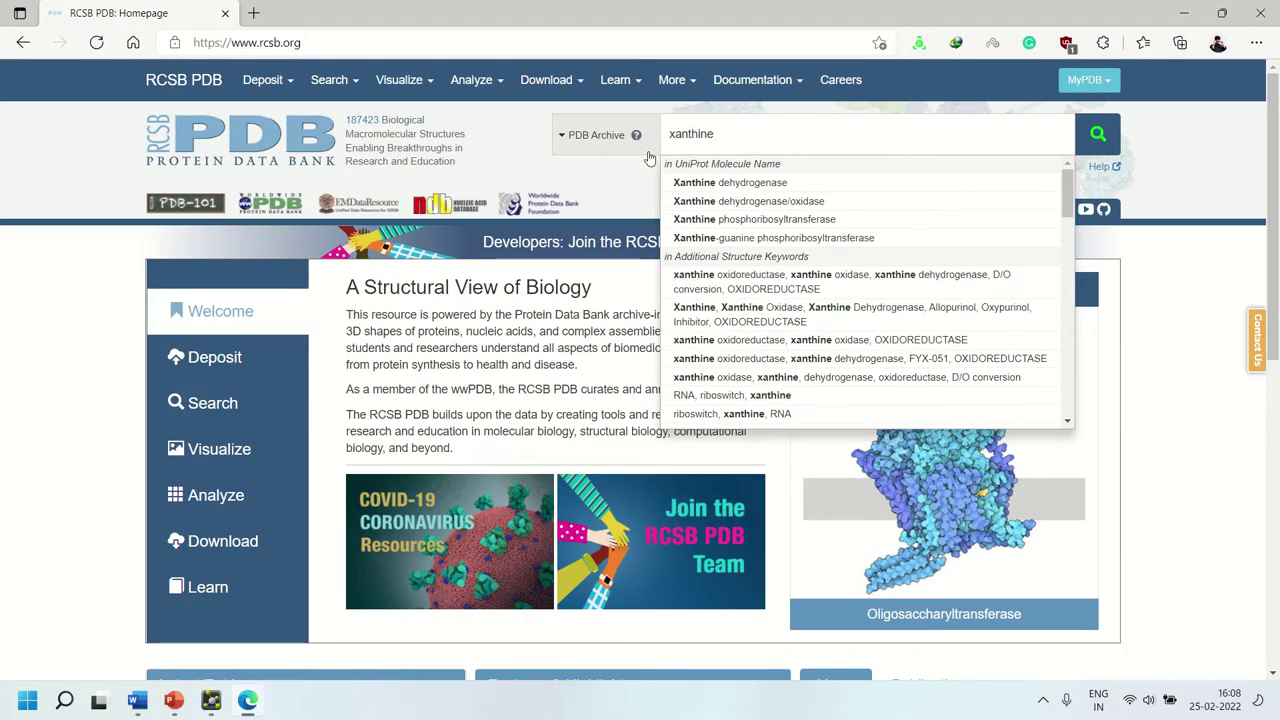
key("Return")
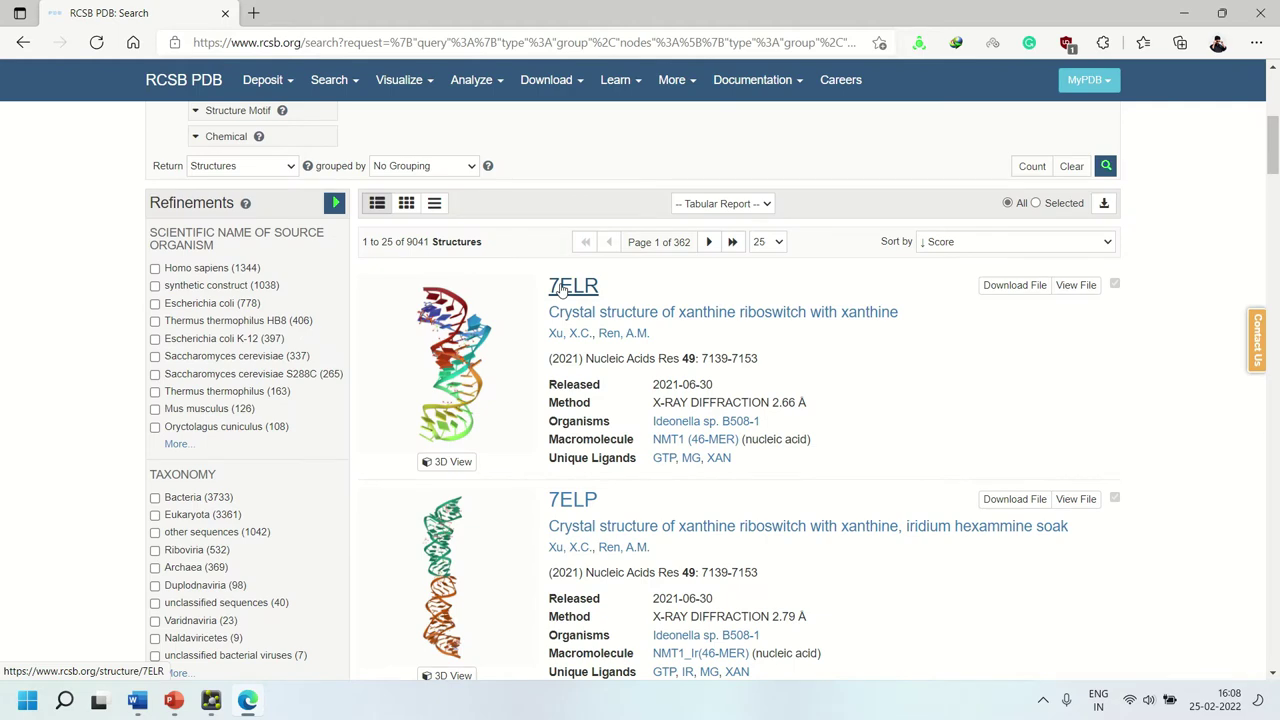
Step: Open the 7ELR entry and download it in PDB format
left_click(563, 288)
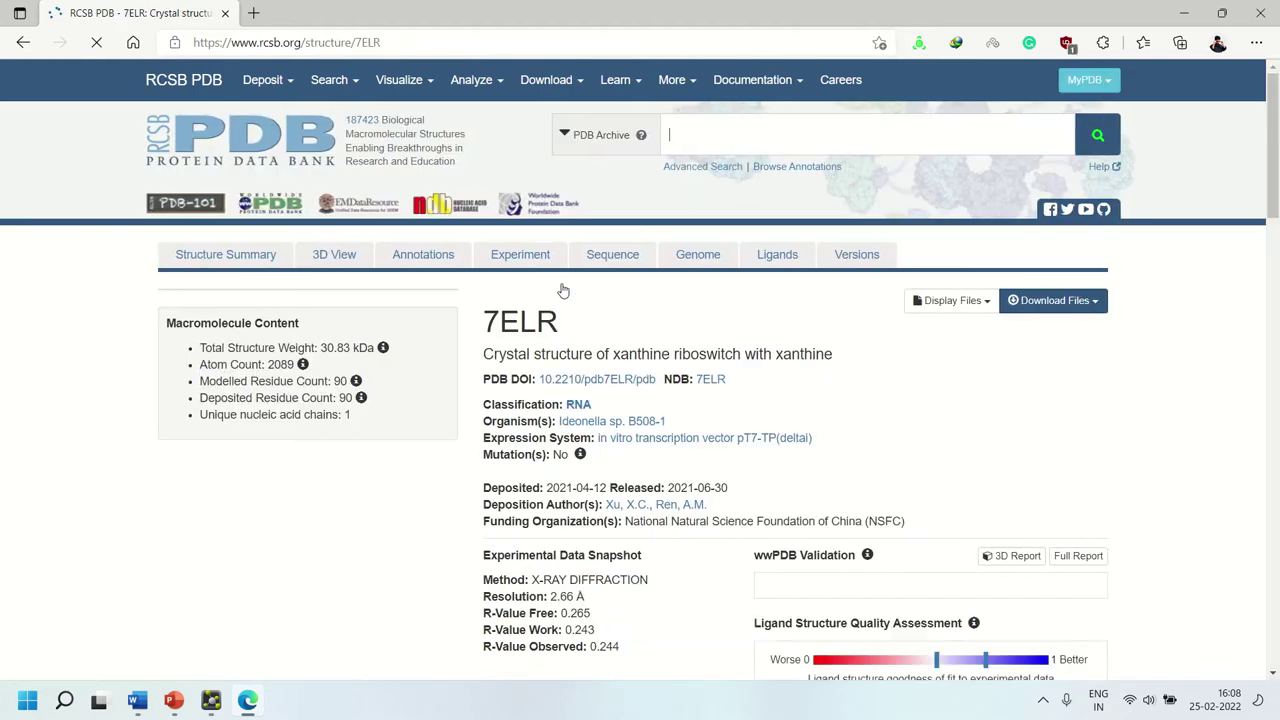
left_click(1080, 305)
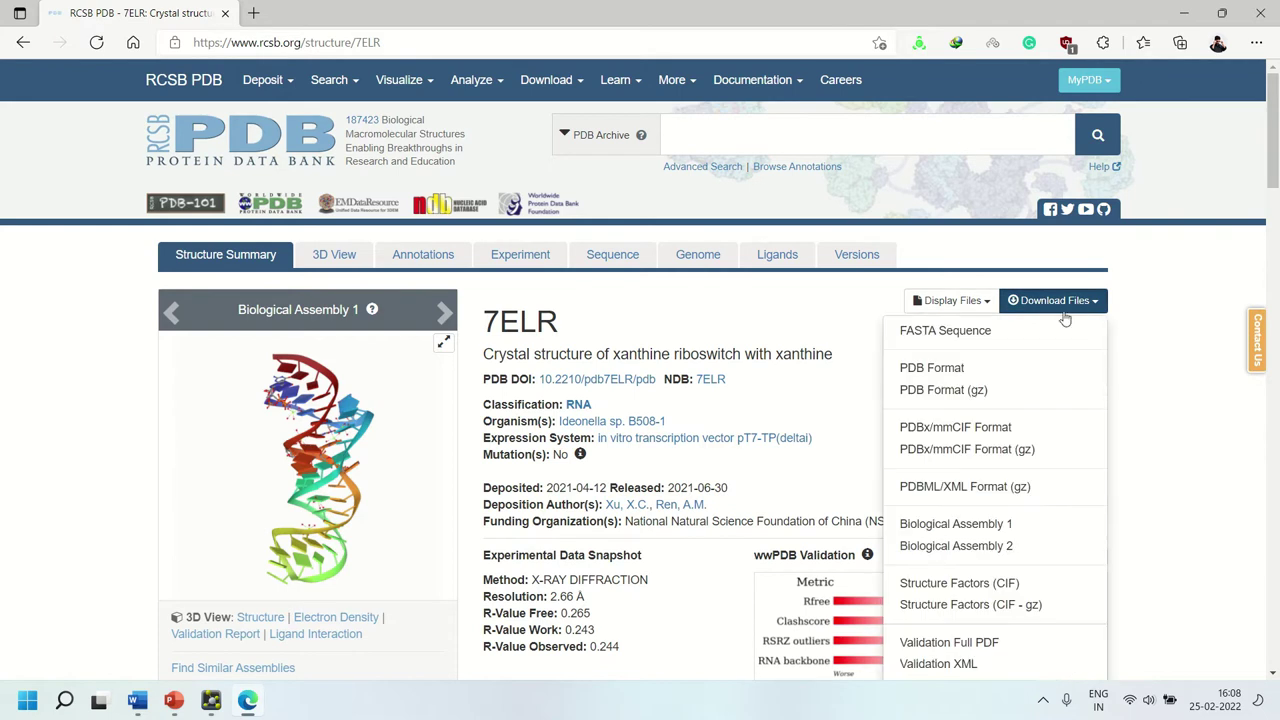
left_click(927, 369)
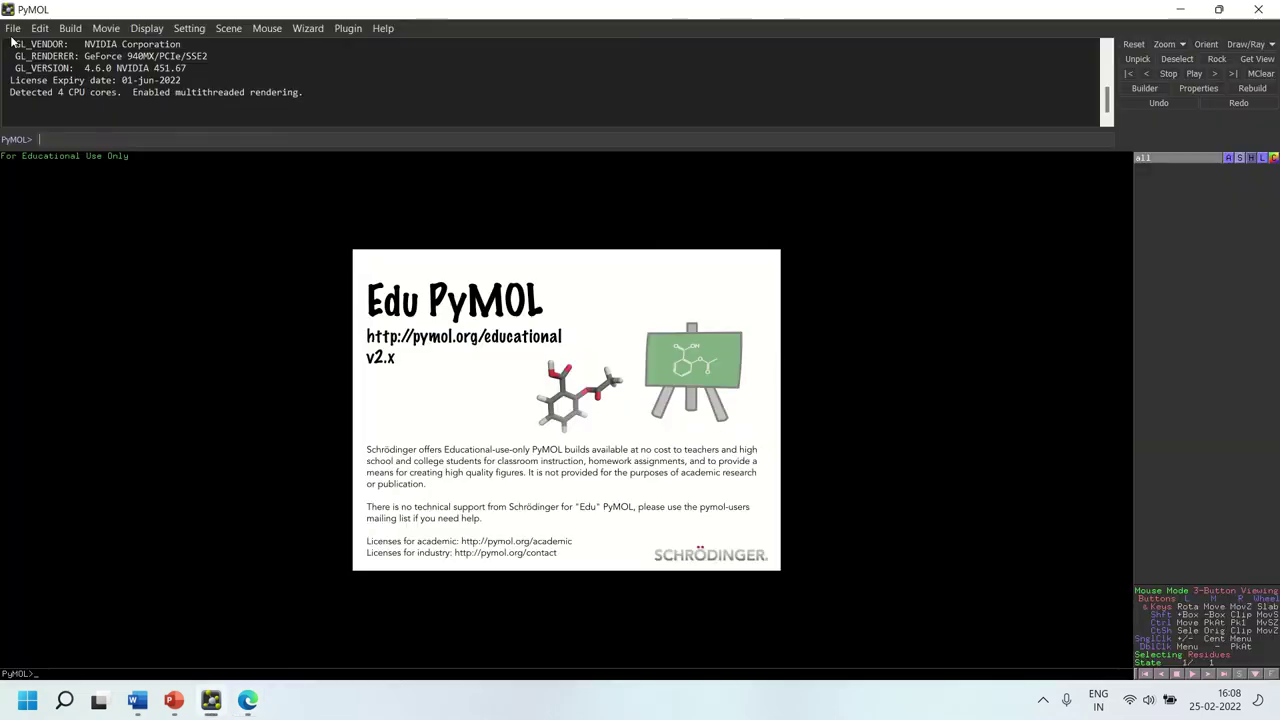
Step: Load the downloaded 7elr file from the Downloads folder via File > Open
left_click(13, 28)
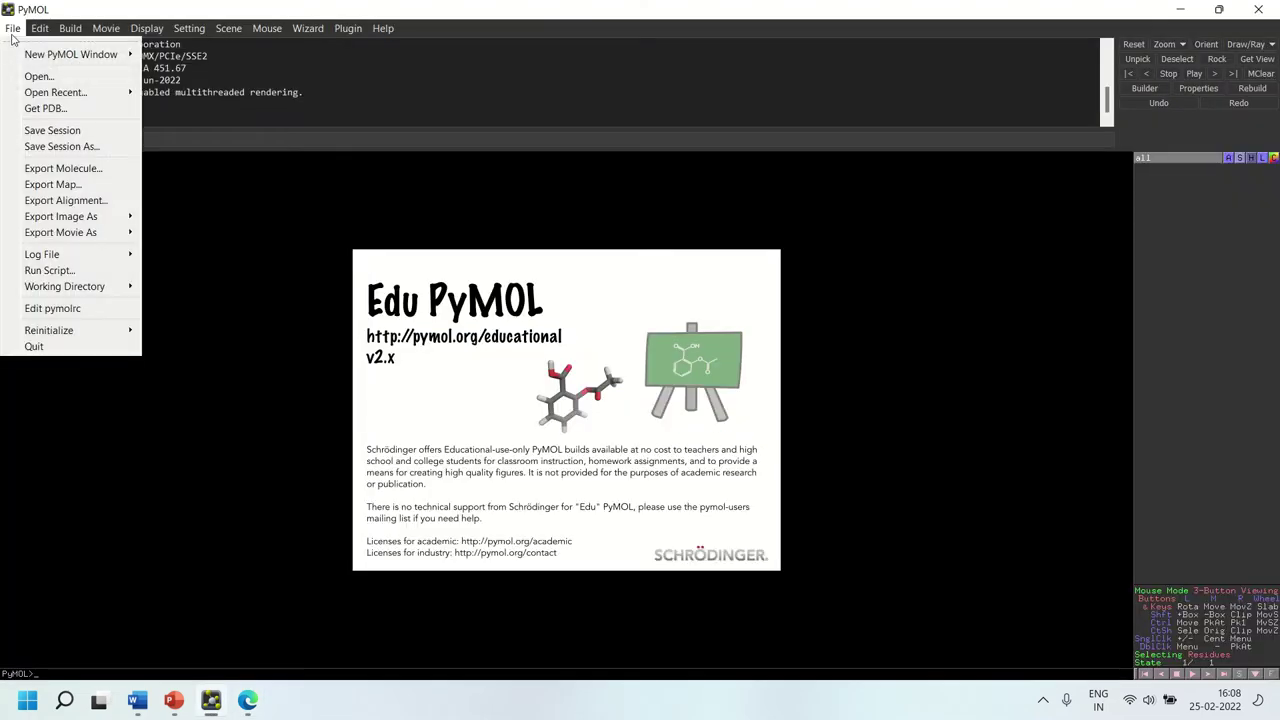
left_click(37, 83)
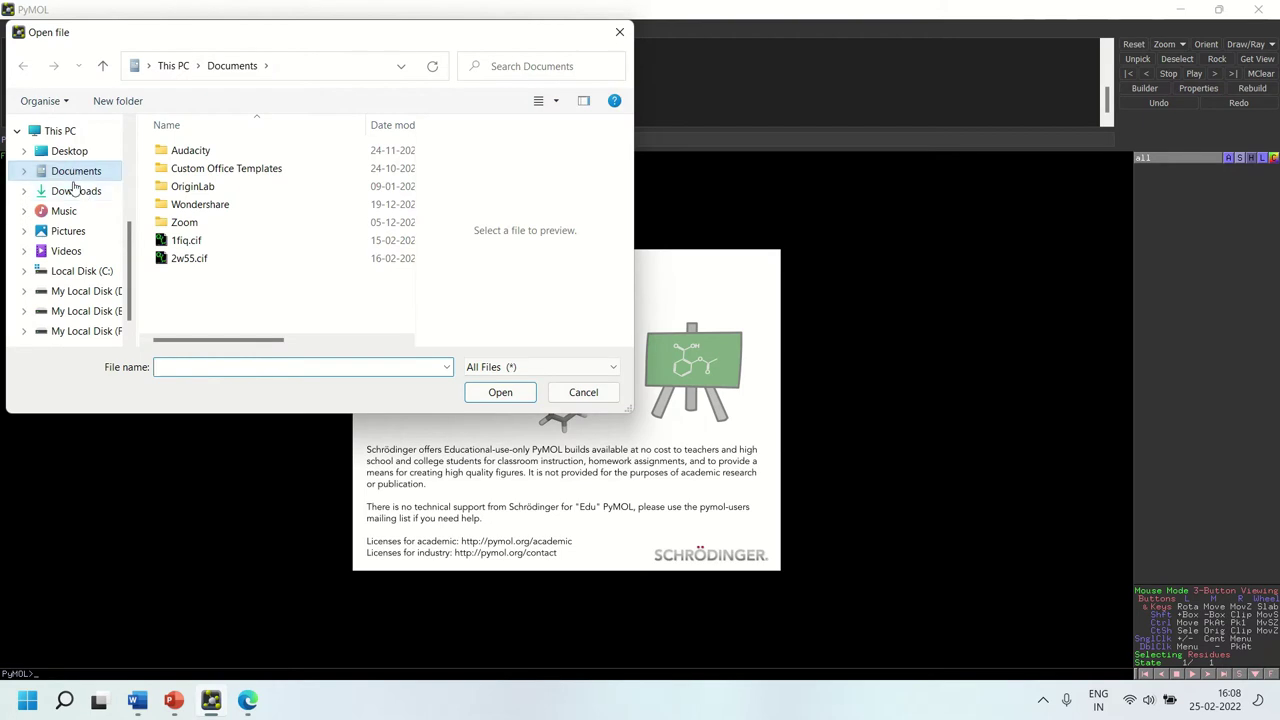
left_click(74, 193)
double_click(194, 182)
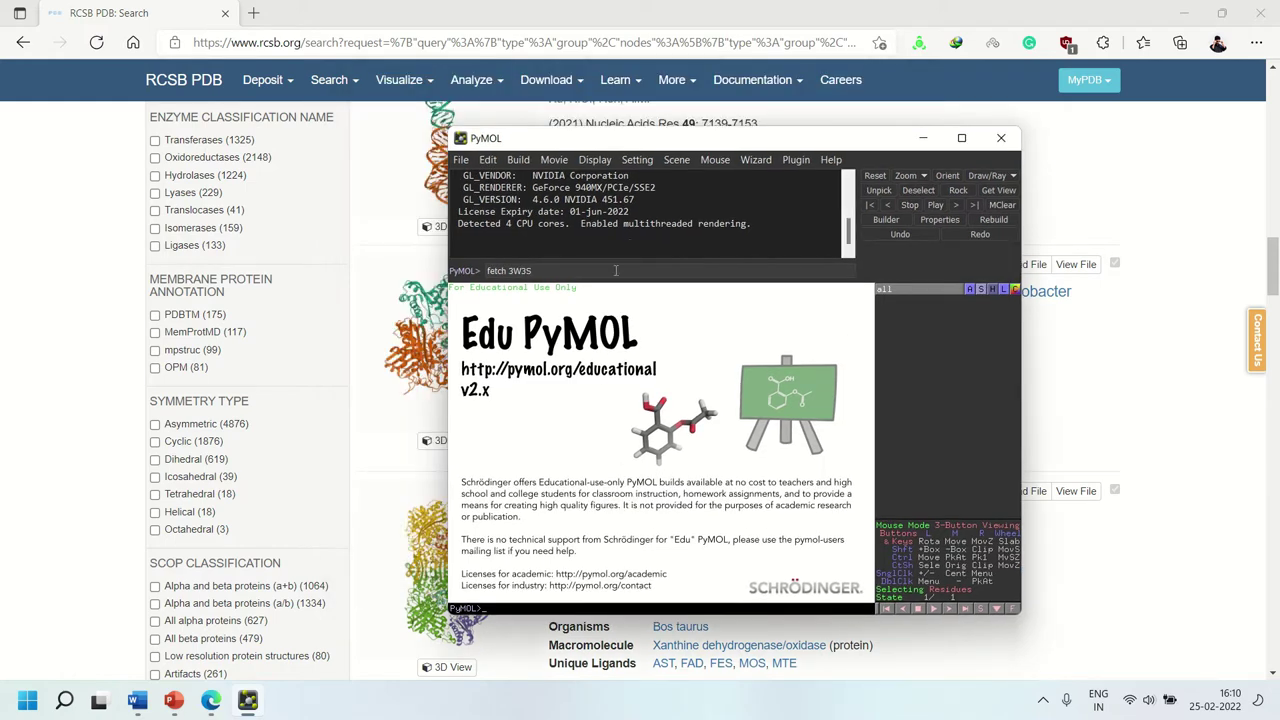
Step: Fetch 3W3S, maximize the PyMOL window, and prepare the command line for fetching 2dld
key("Return")
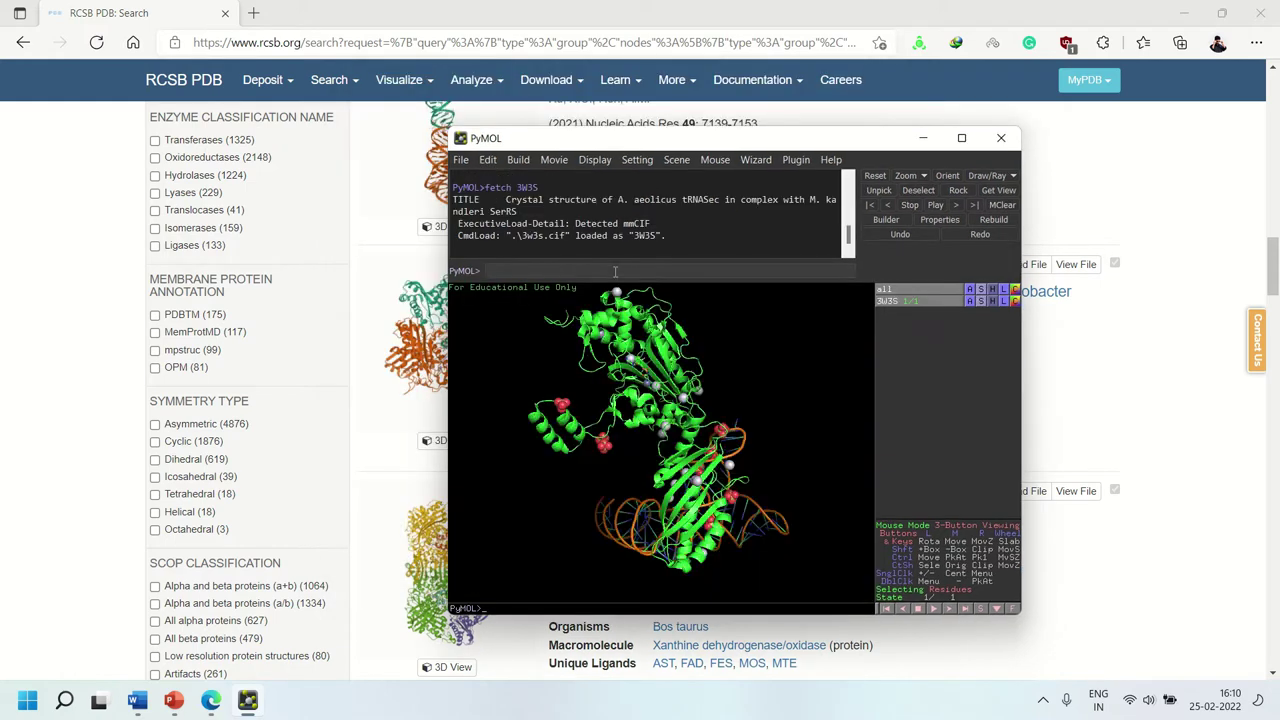
left_click(961, 138)
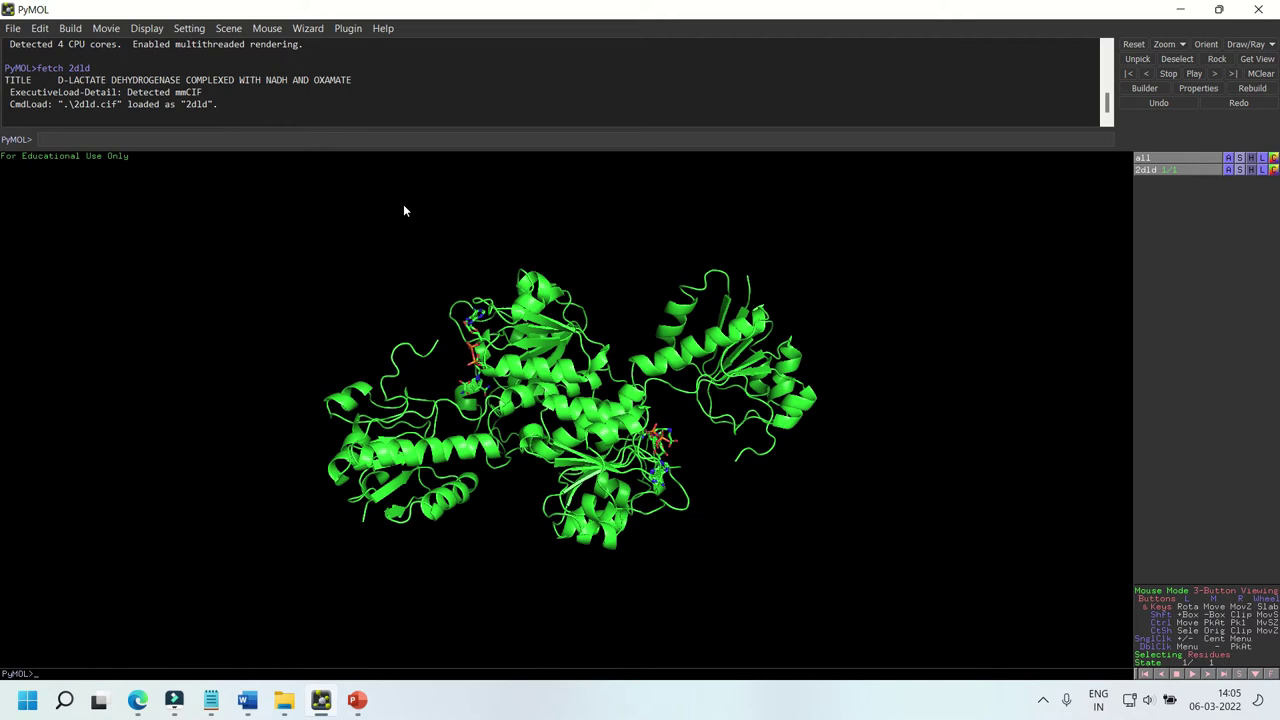
left_click(134, 141)
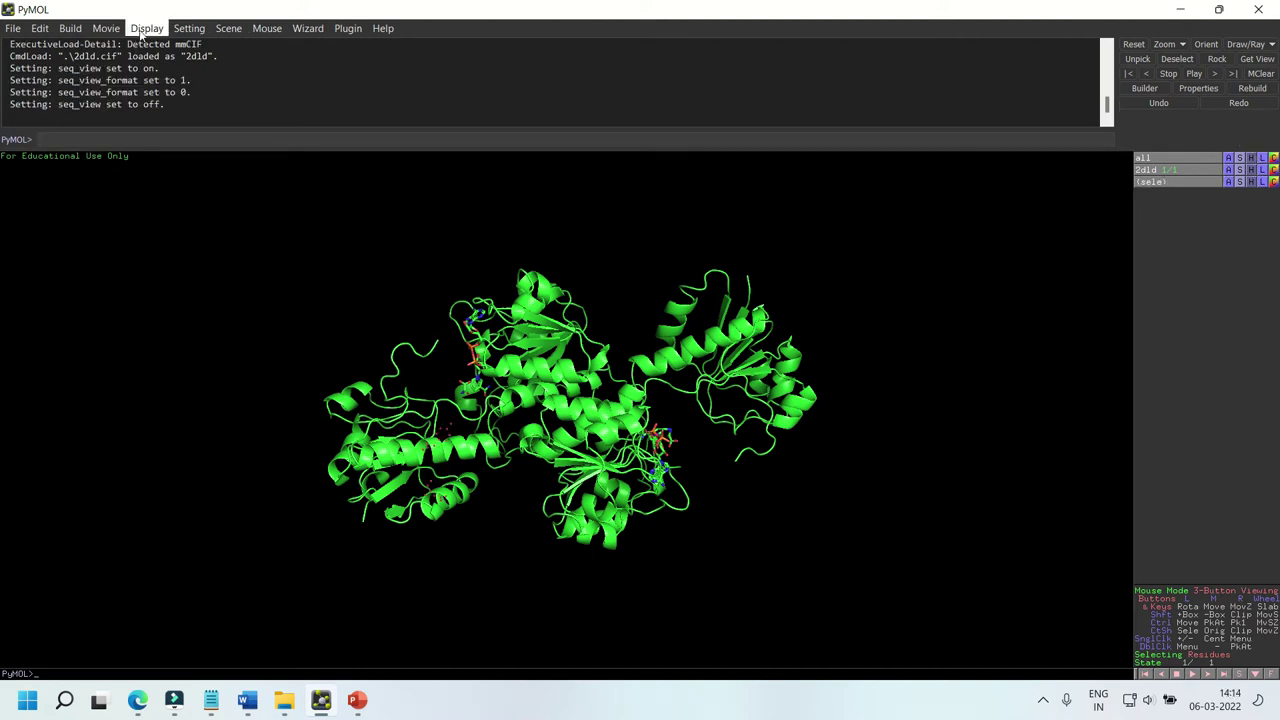
Step: Show three-letter residue names in the sequence bar
left_click(146, 28)
key("Escape")
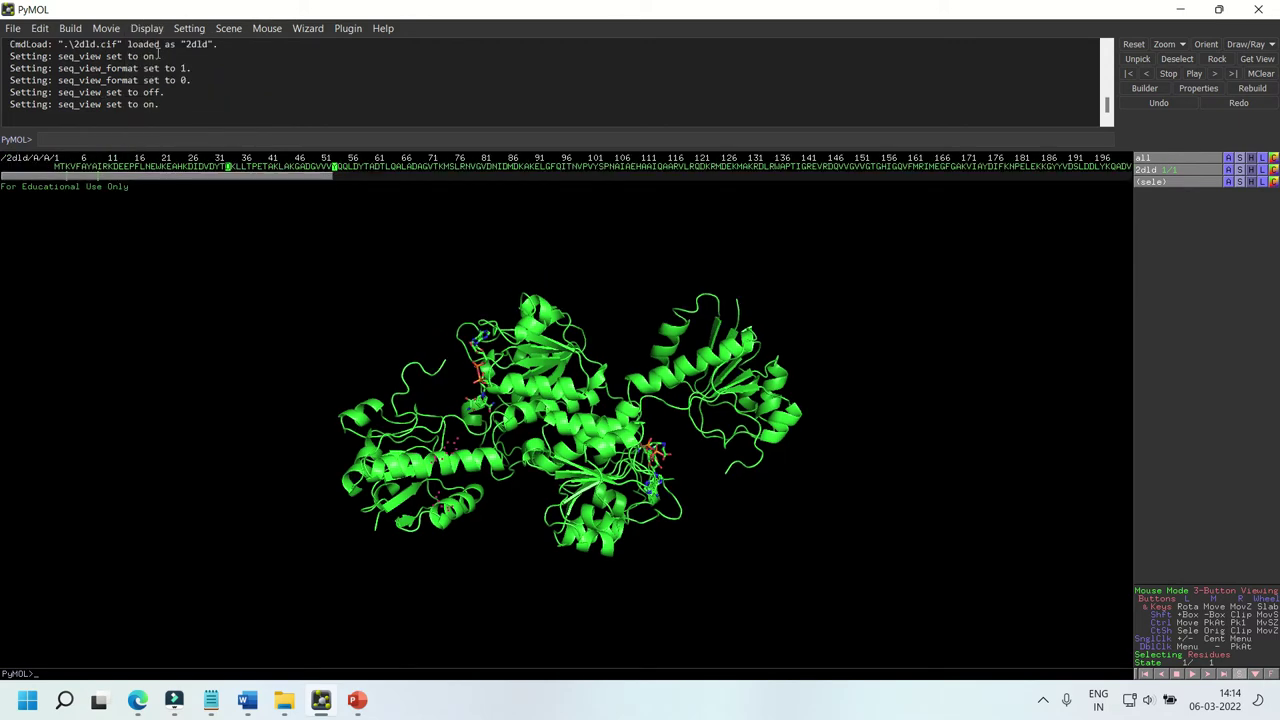
left_click(146, 28)
mouse_move(181, 72)
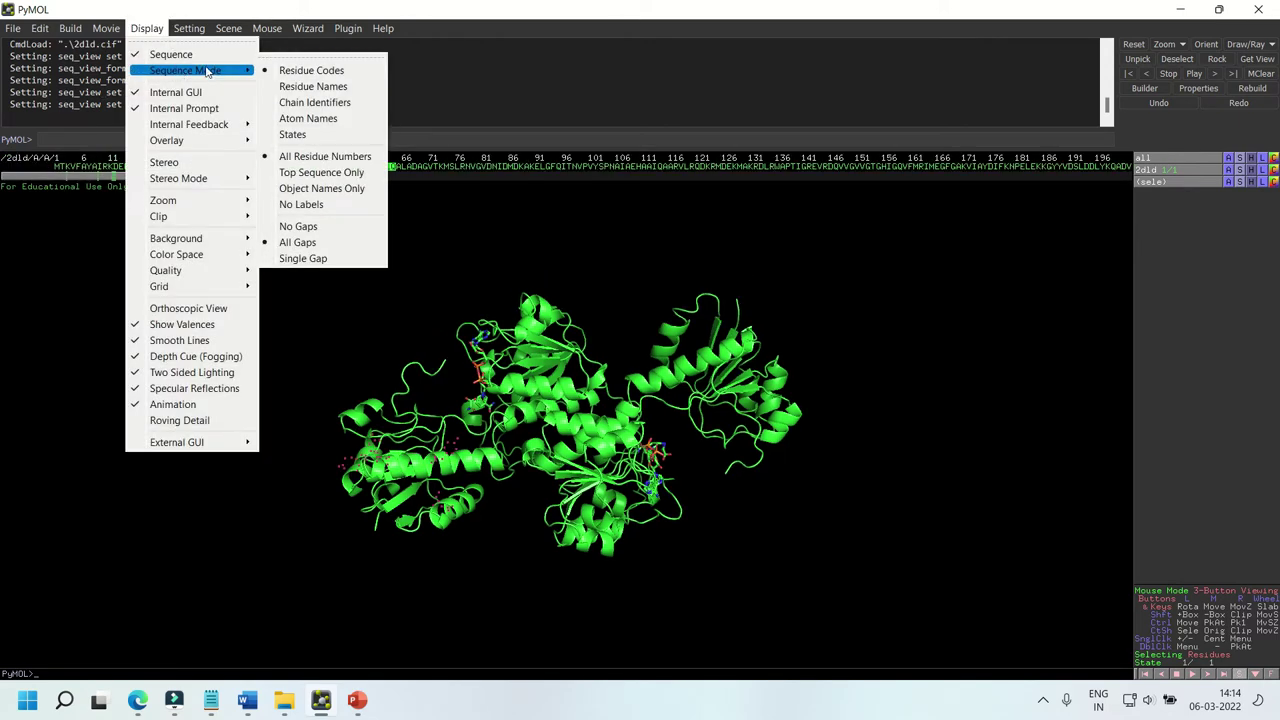
left_click(330, 87)
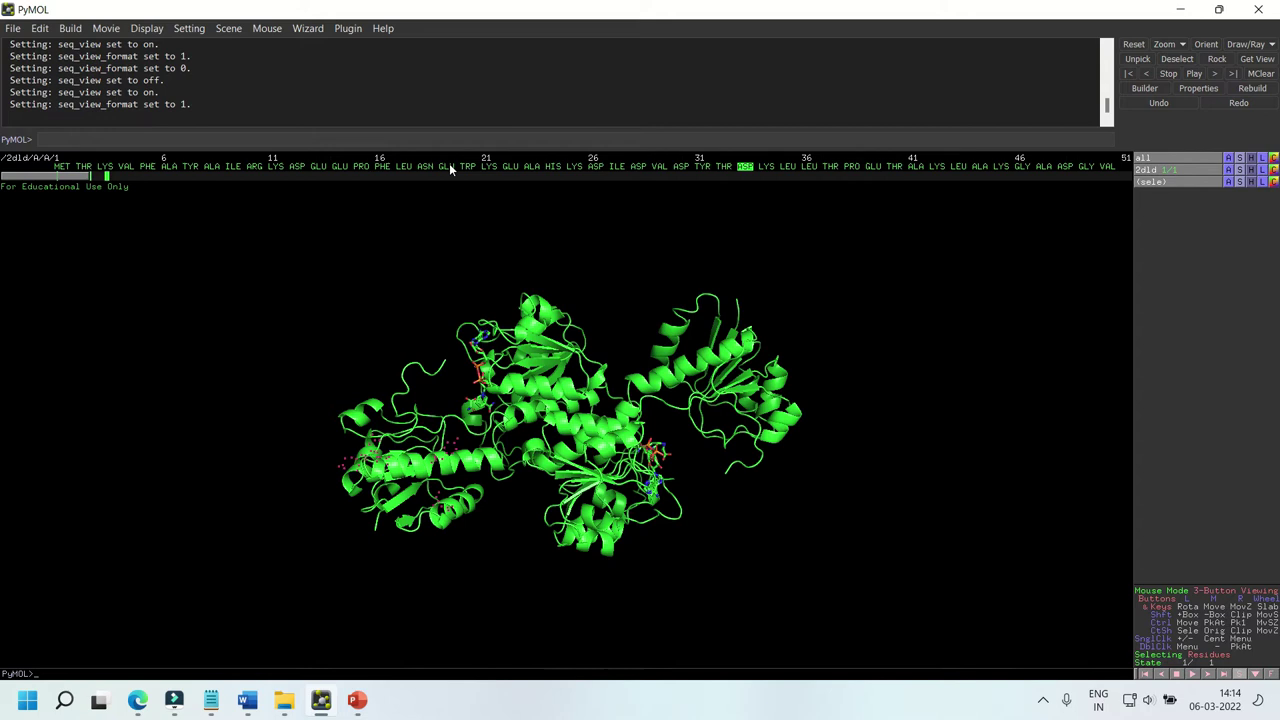
Step: Try white and light grey backgrounds, then set the background back to black
left_click(146, 28)
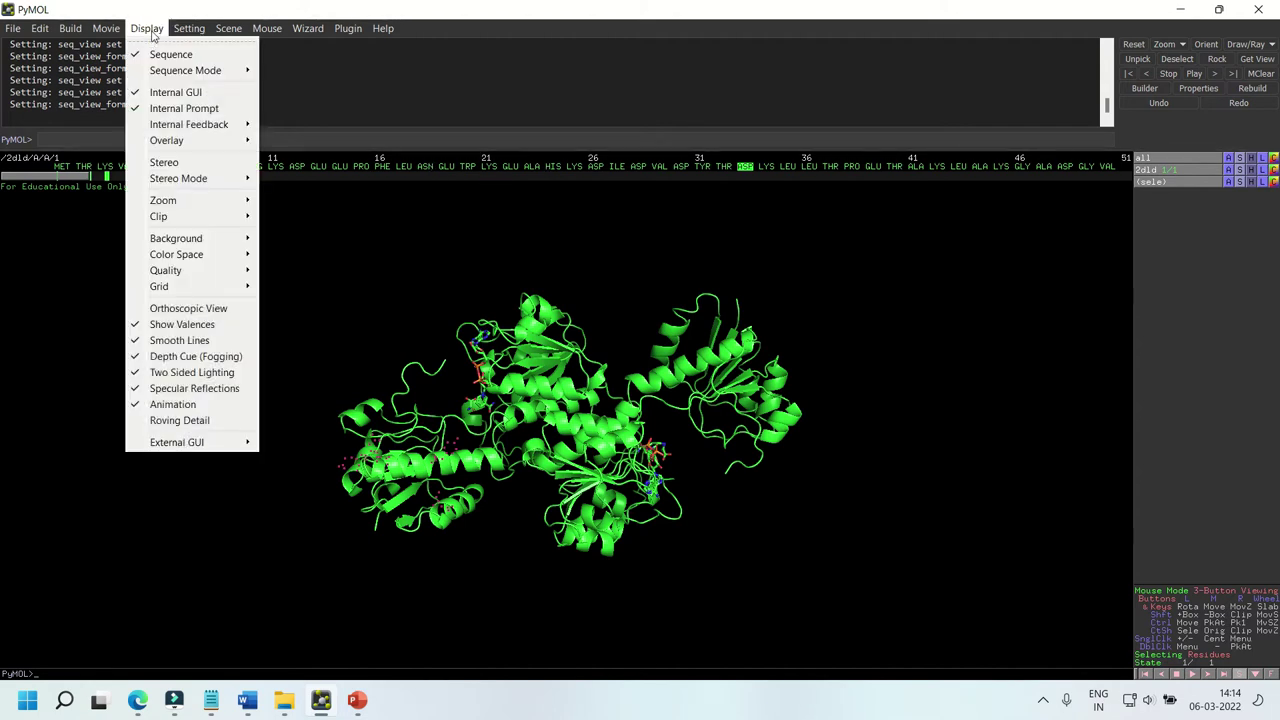
mouse_move(218, 245)
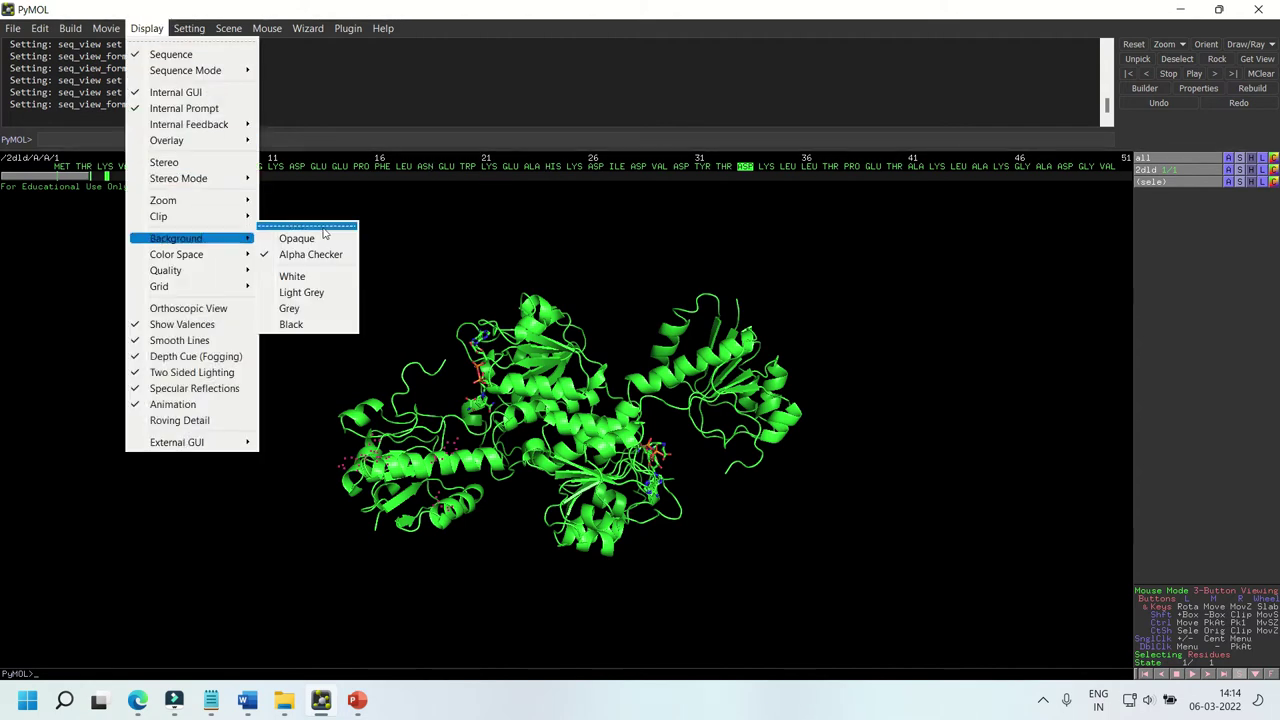
left_click(305, 276)
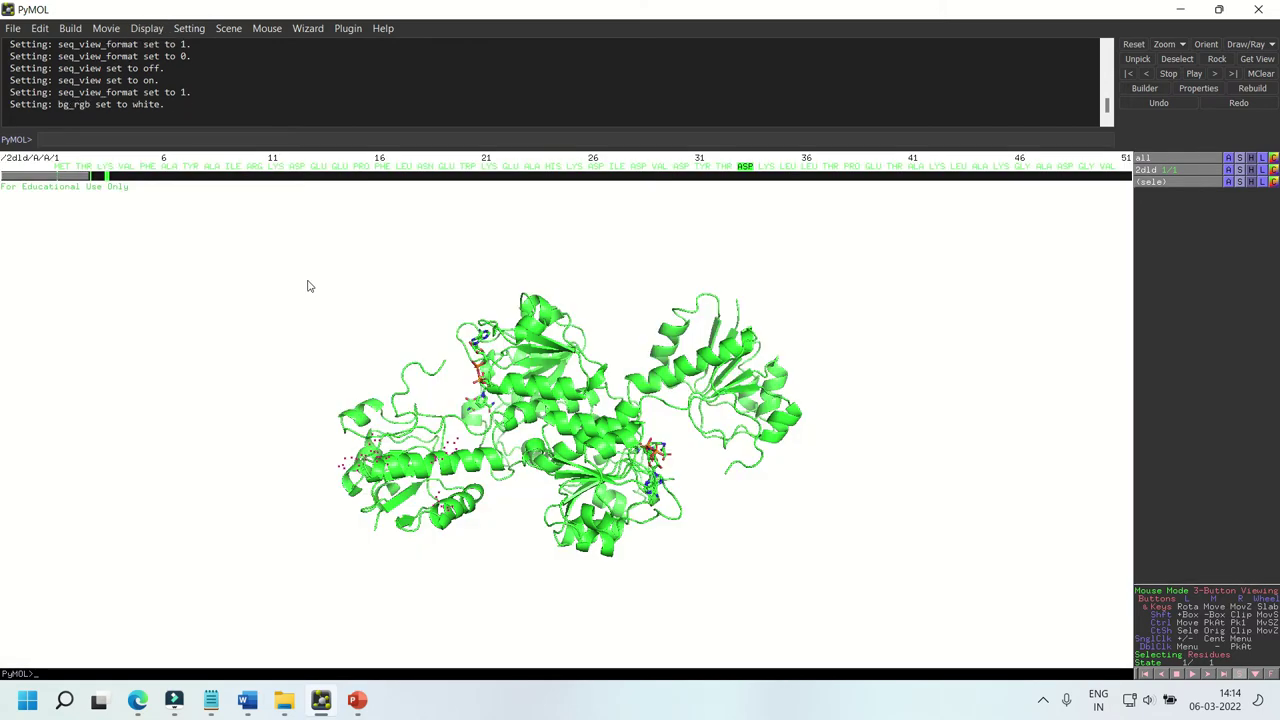
left_click(146, 28)
mouse_move(200, 238)
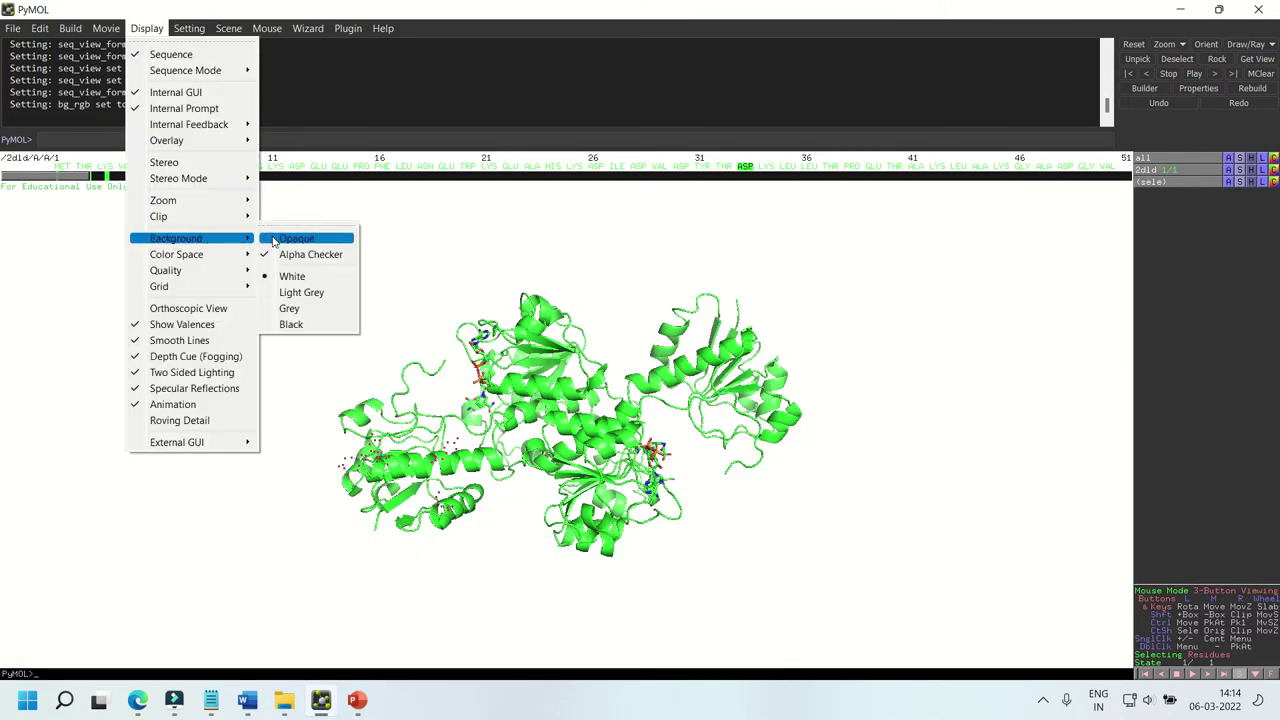
left_click(290, 292)
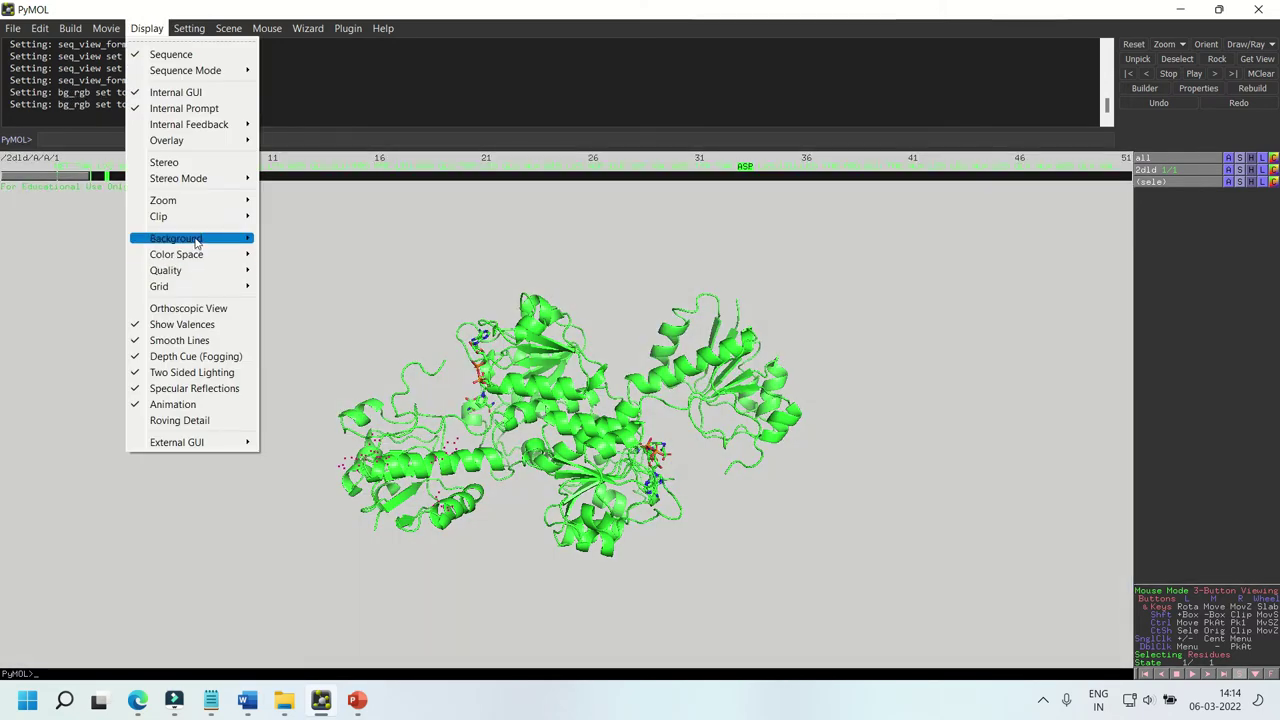
left_click(301, 324)
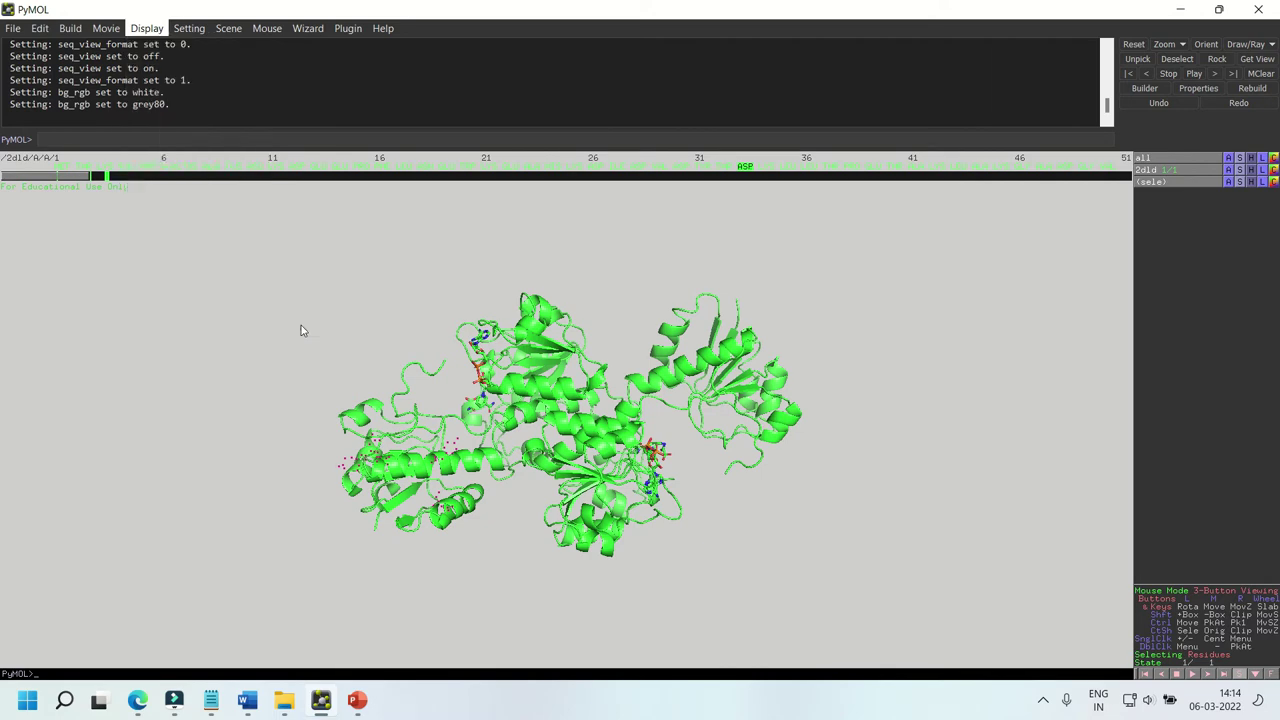
Step: Set the display quality to Maximum Quality
left_click(146, 28)
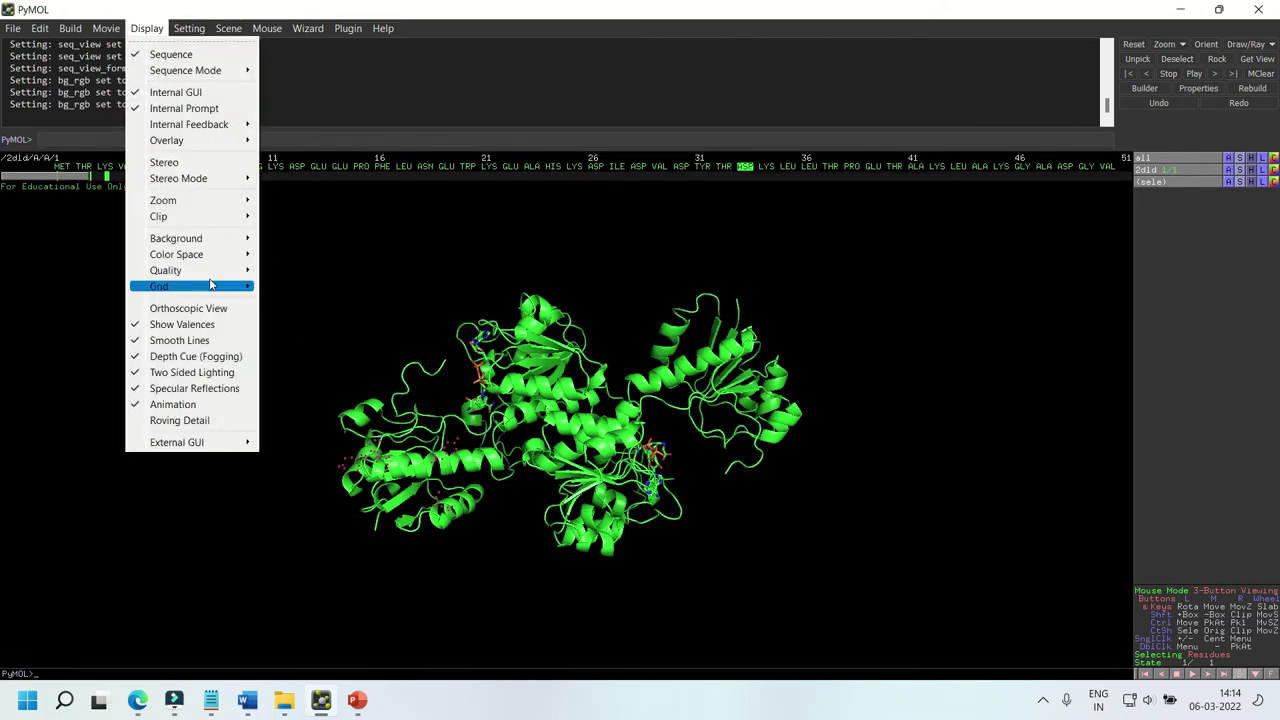
mouse_move(200, 270)
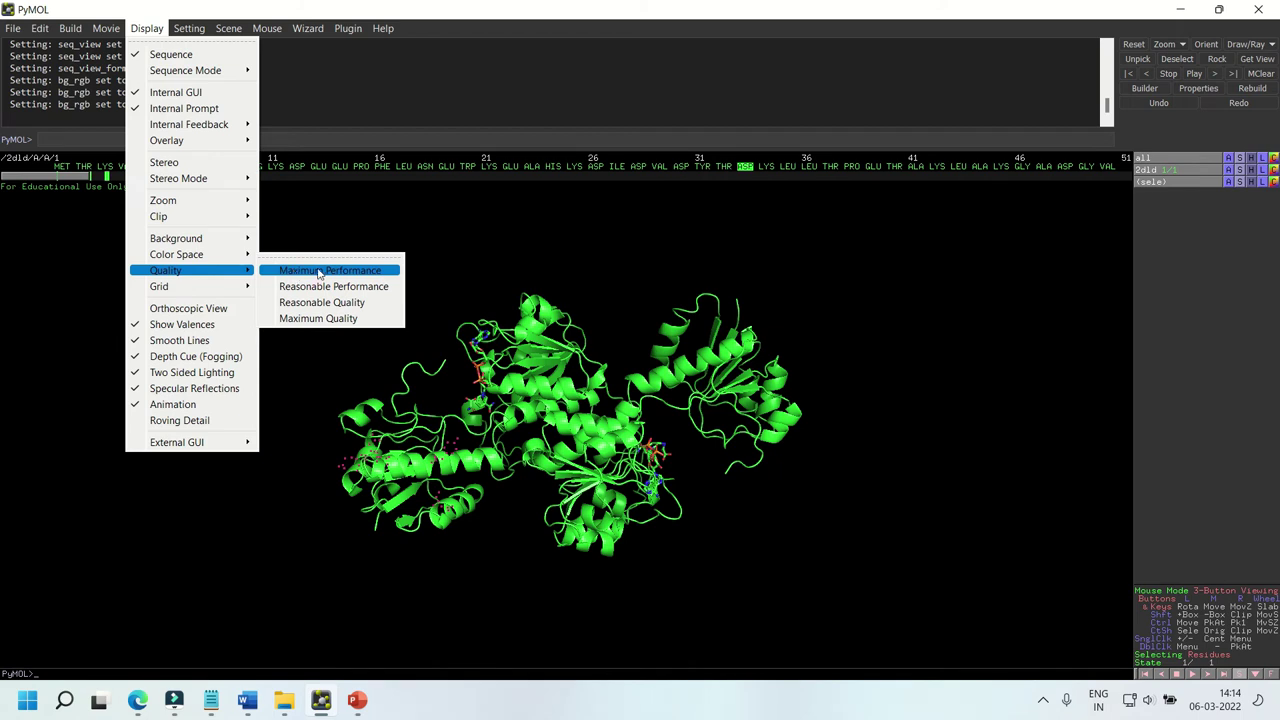
left_click(333, 319)
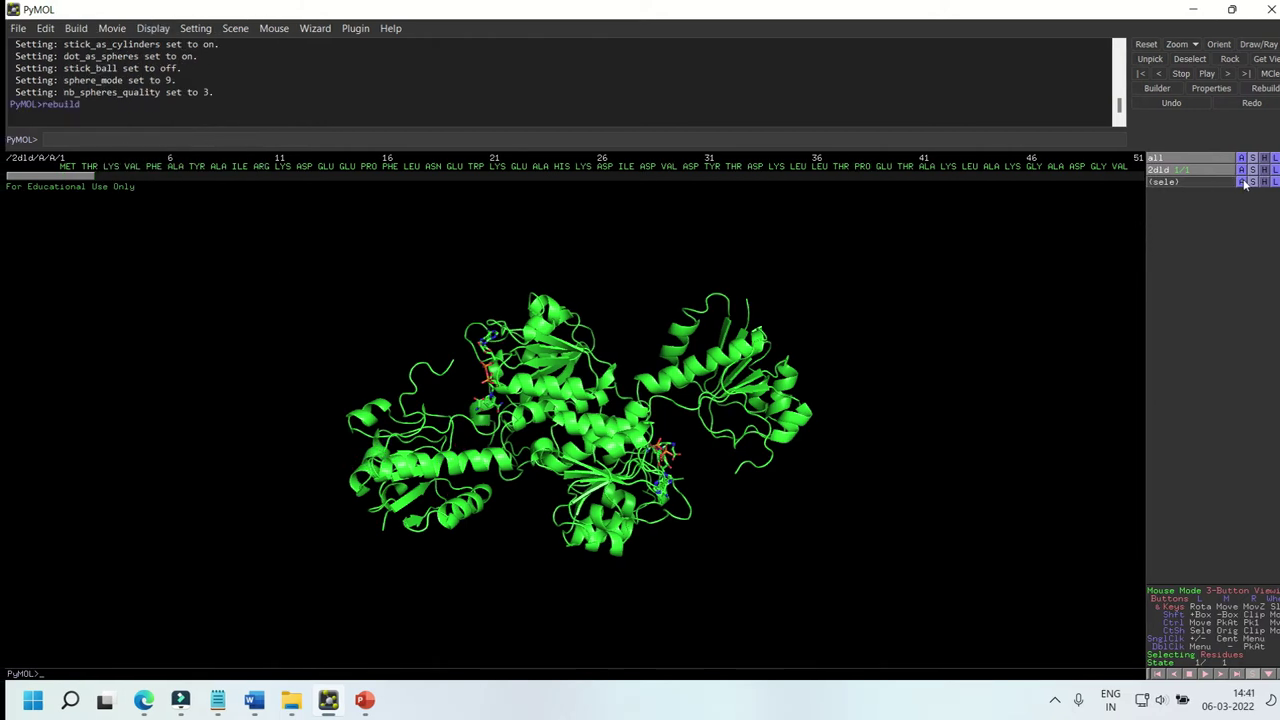
left_click(1243, 183)
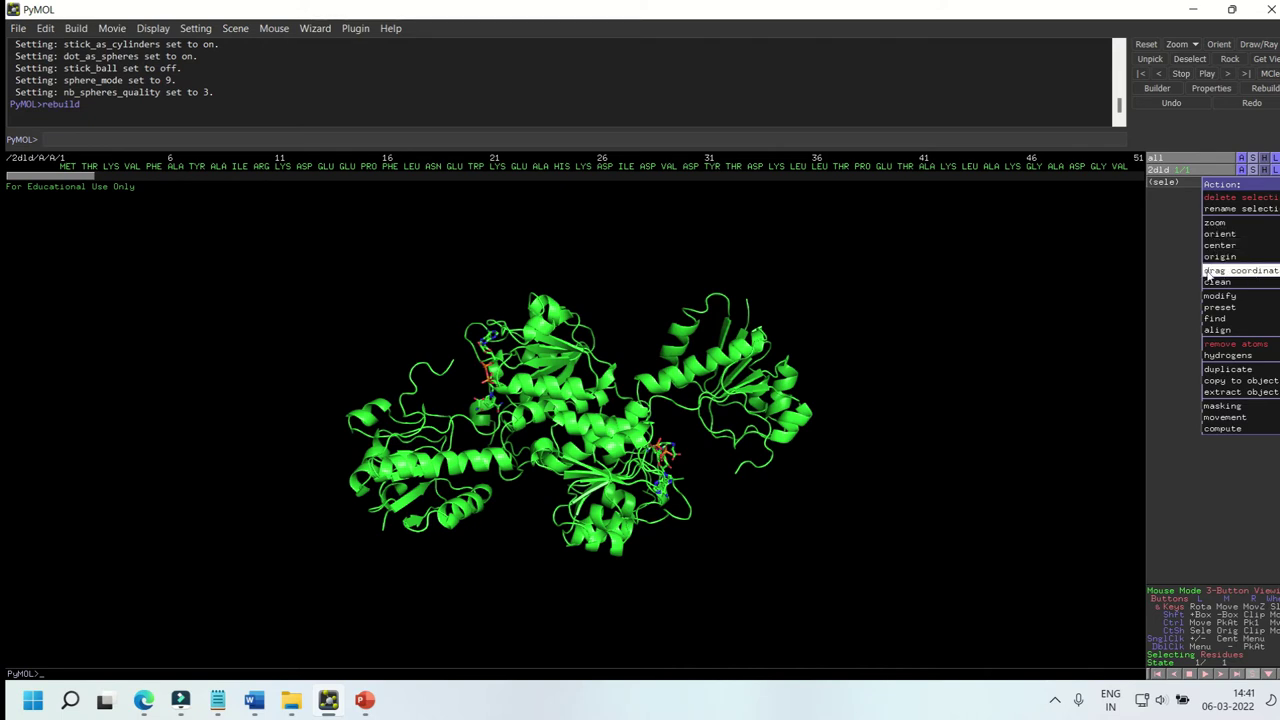
Step: Add white text labels to the residues in the (sele) selection
left_click(982, 243)
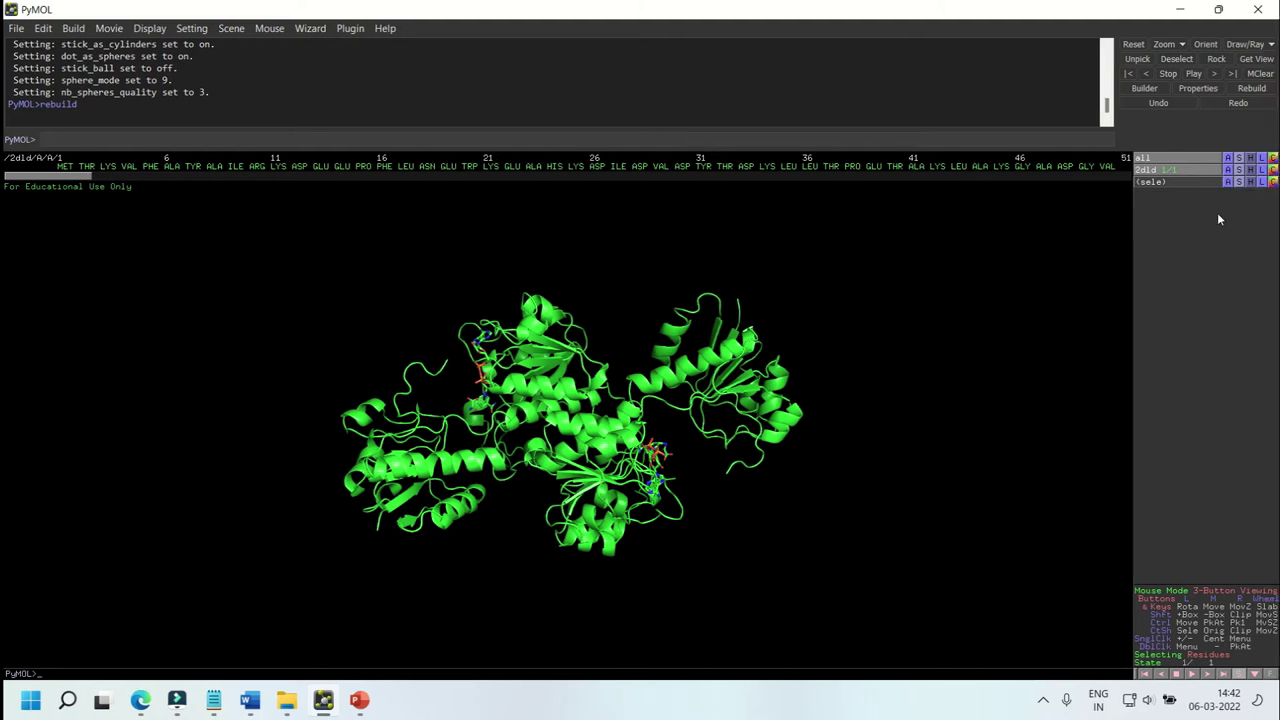
left_click(1264, 182)
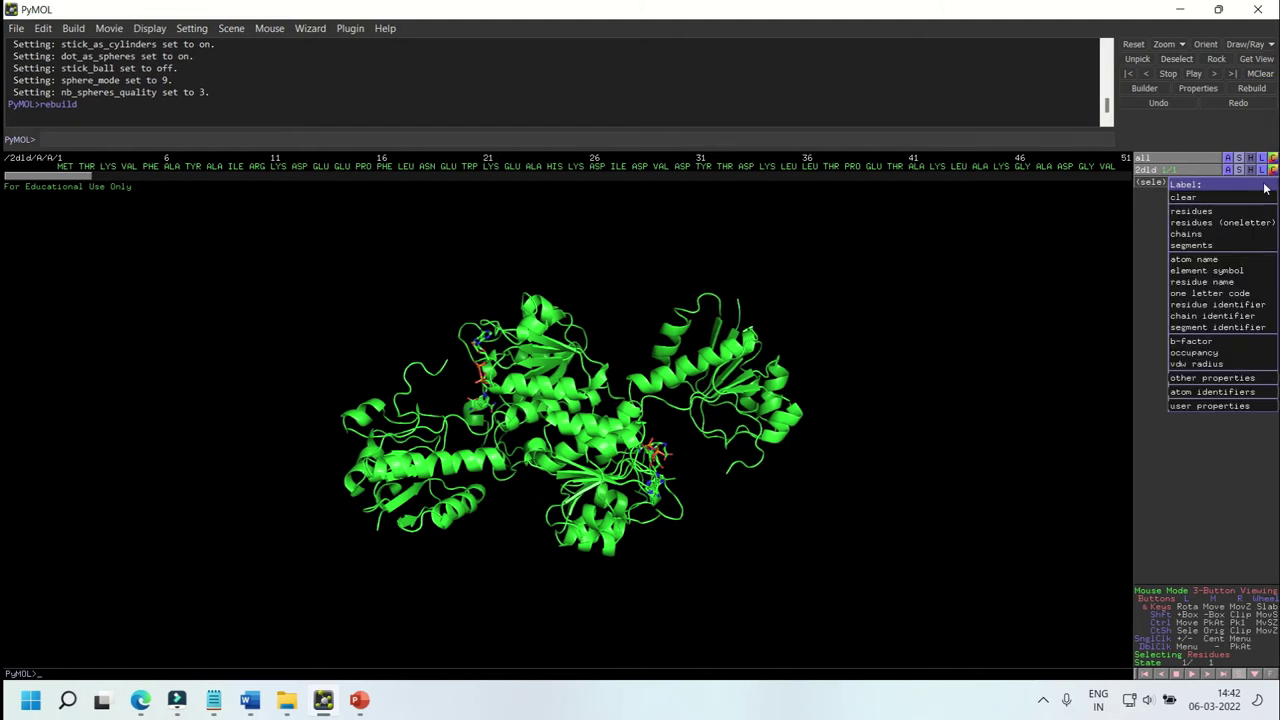
left_click(1200, 260)
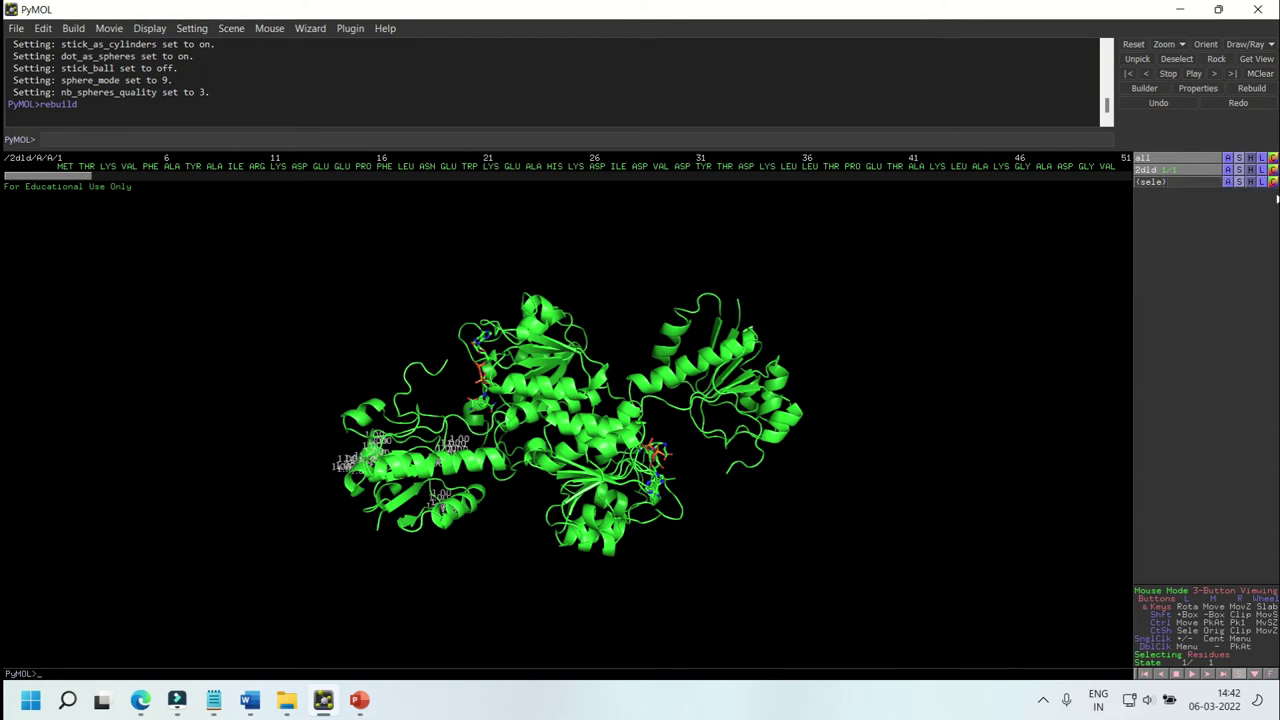
left_click(1273, 182)
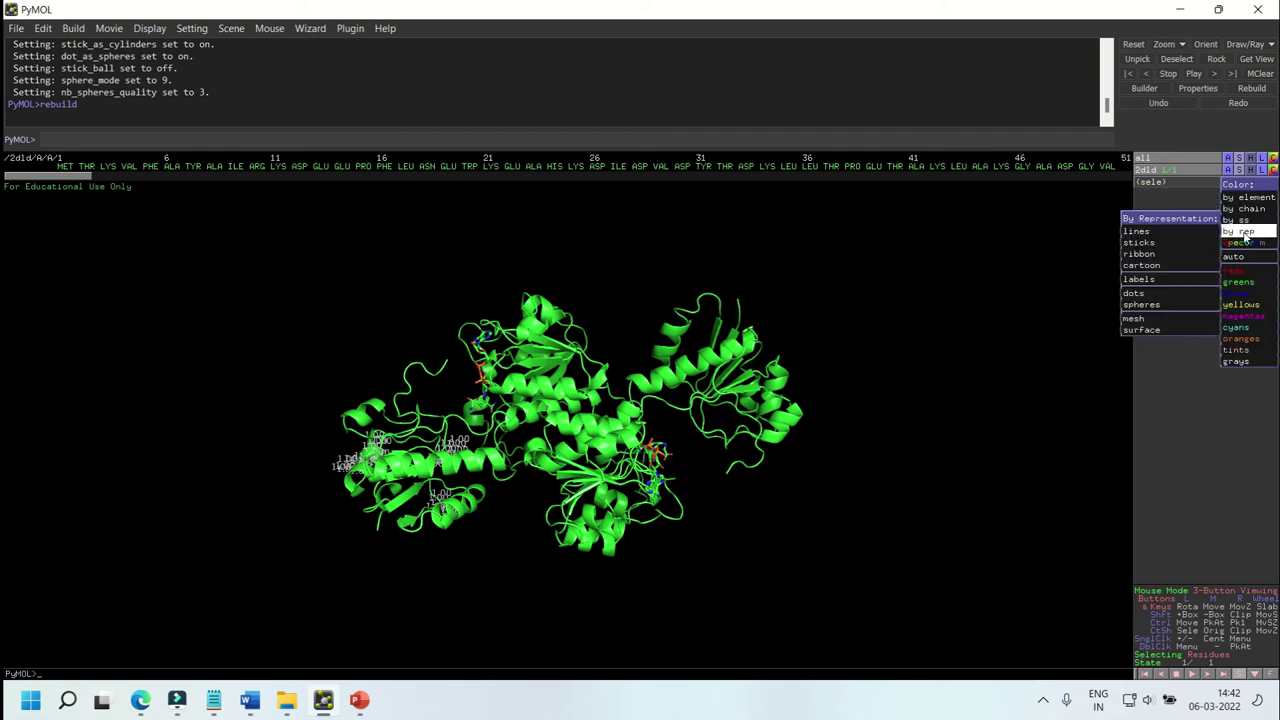
mouse_move(1245, 243)
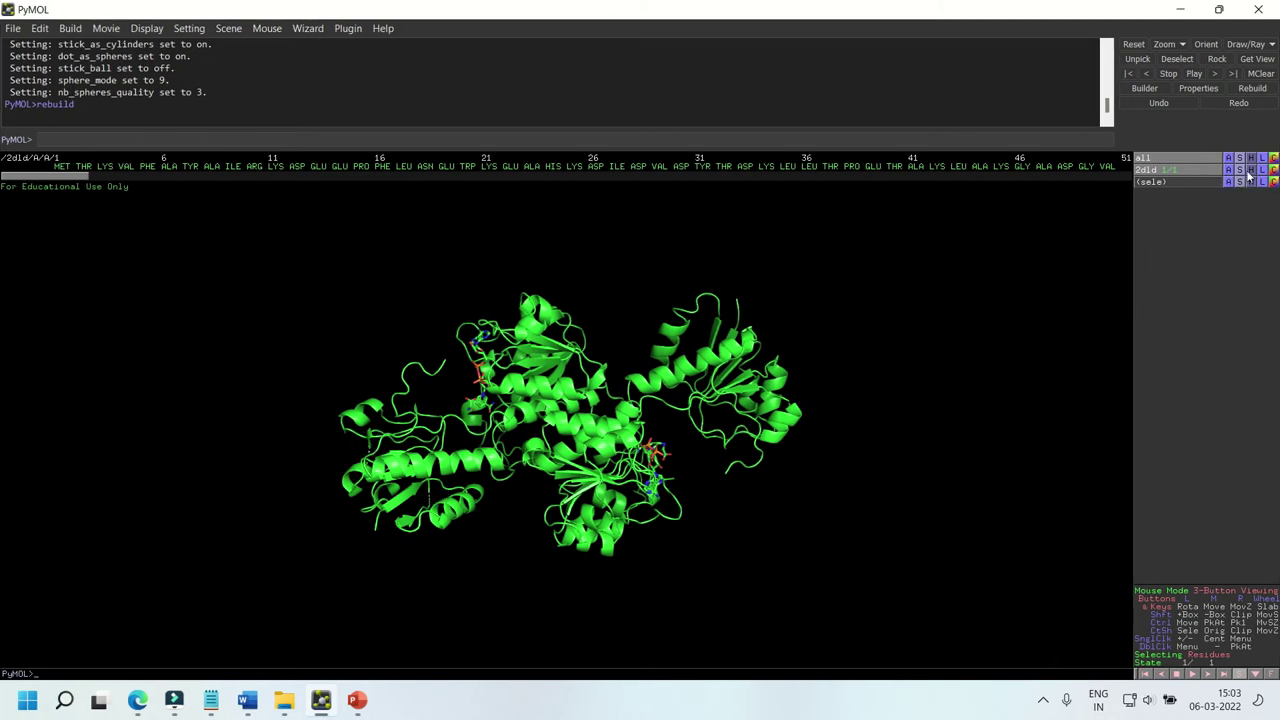
Step: Hide every representation of 2dld, then show and re-hide its cartoon
left_click(1244, 171)
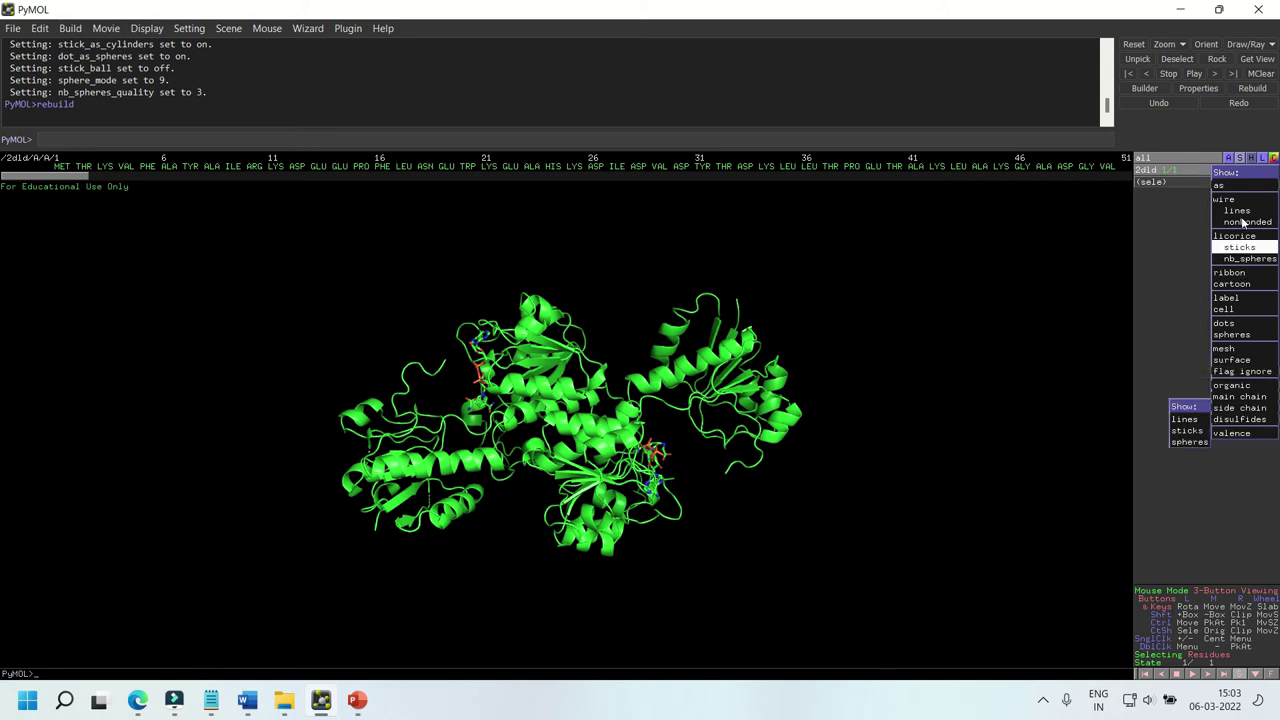
left_click(1252, 176)
left_click(1252, 176)
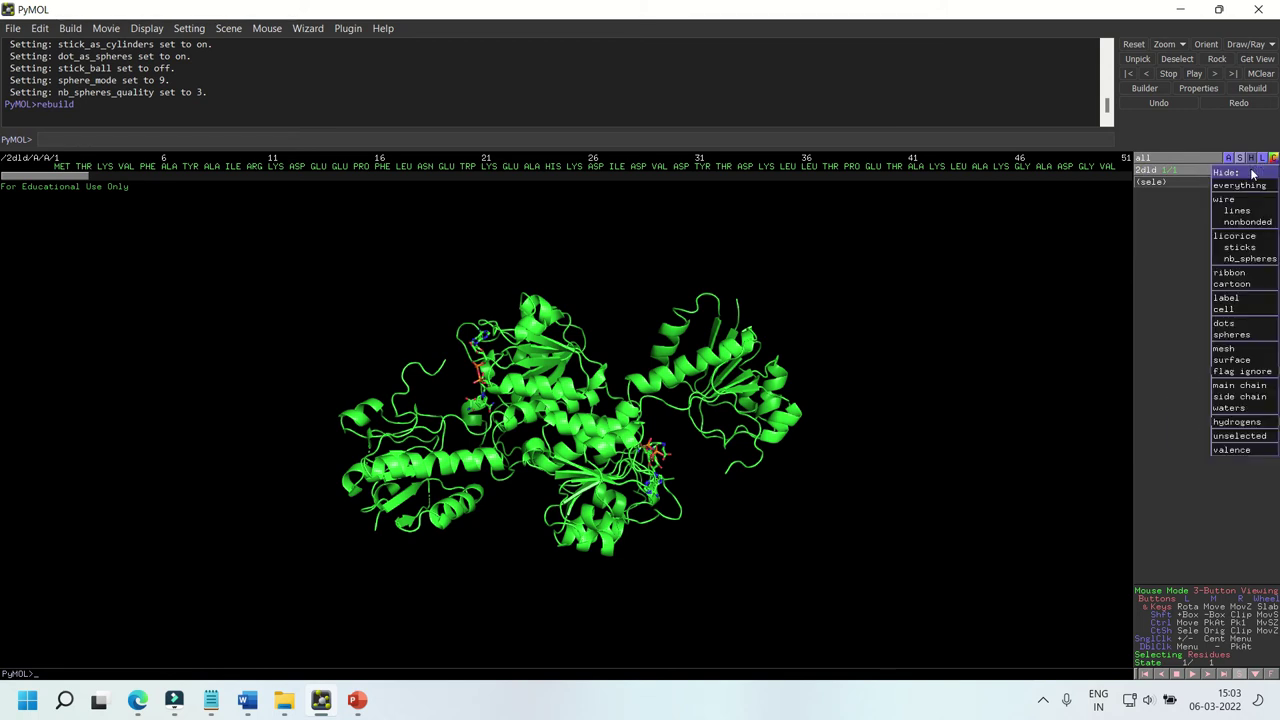
left_click(1240, 186)
left_click(1240, 172)
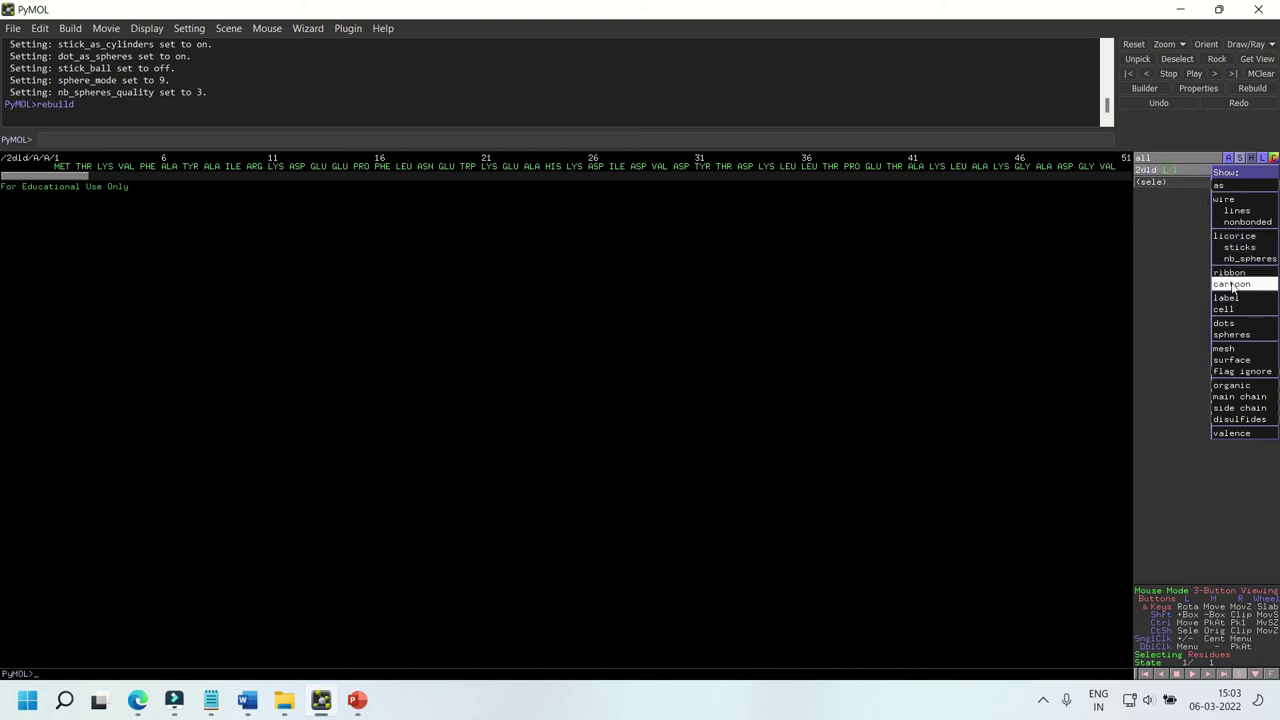
left_click(1234, 285)
left_click(1252, 158)
left_click(1231, 280)
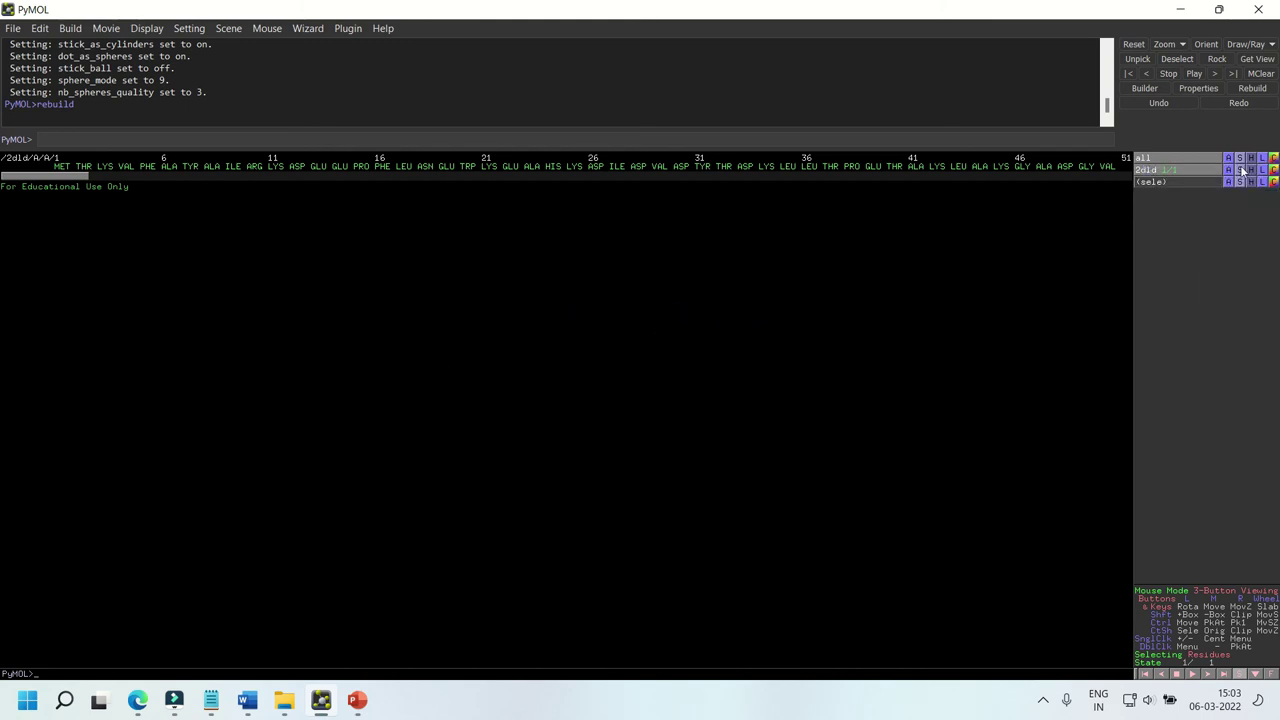
Step: Show 2dld as a mesh, rotate to inspect it, then switch to a molecular surface
left_click(1240, 158)
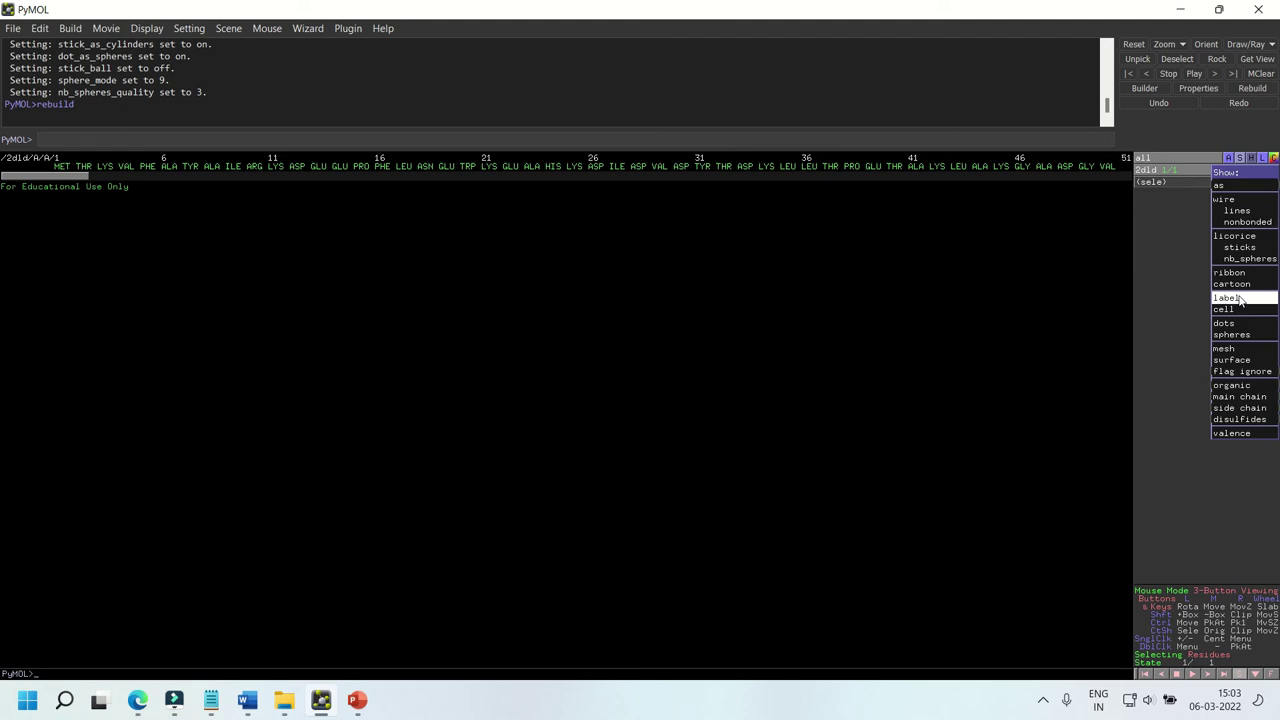
left_click(1228, 348)
left_click_drag(557, 333, 520, 445)
left_click(1239, 170)
left_click(1230, 360)
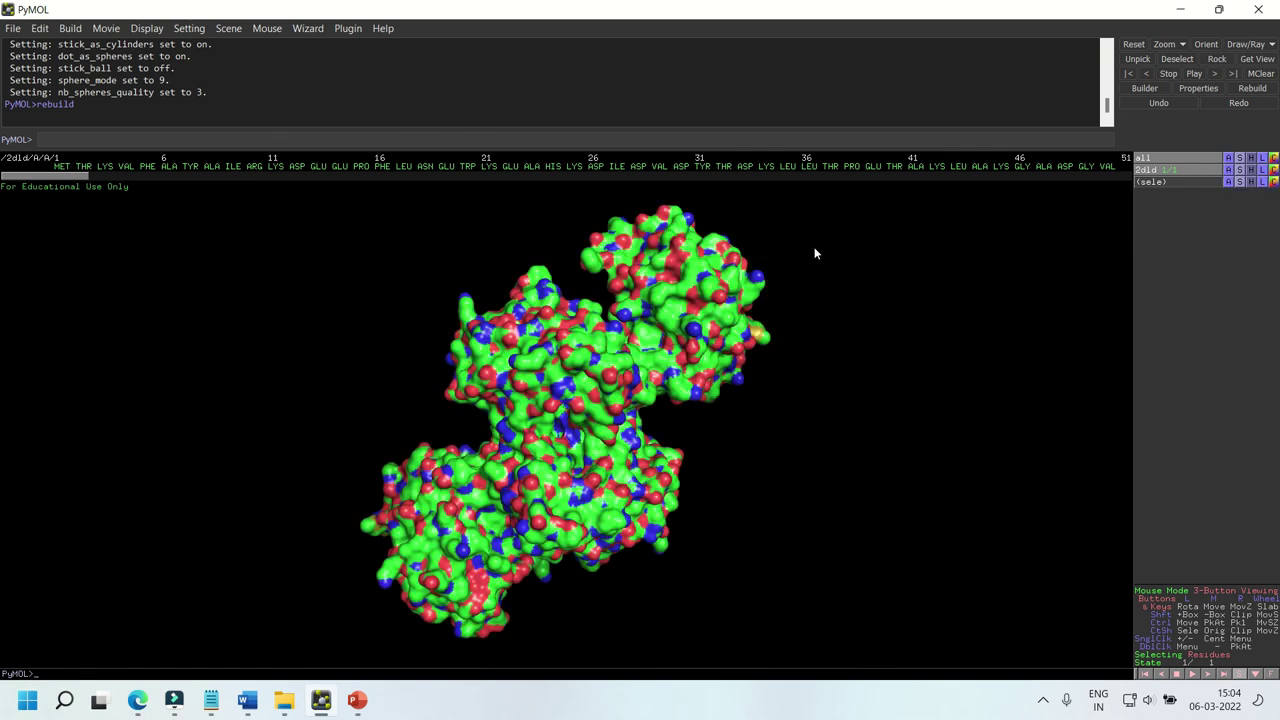